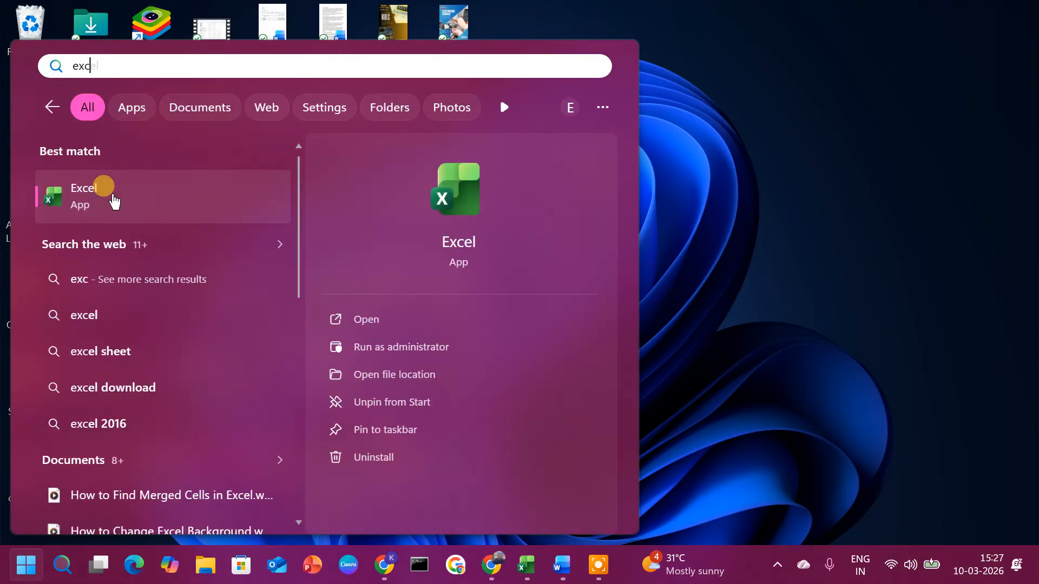
Step: Launch Excel from the Start search and maximize the blank Book1 workbook
{"action": "left_click", "coordinate": [113, 198]}
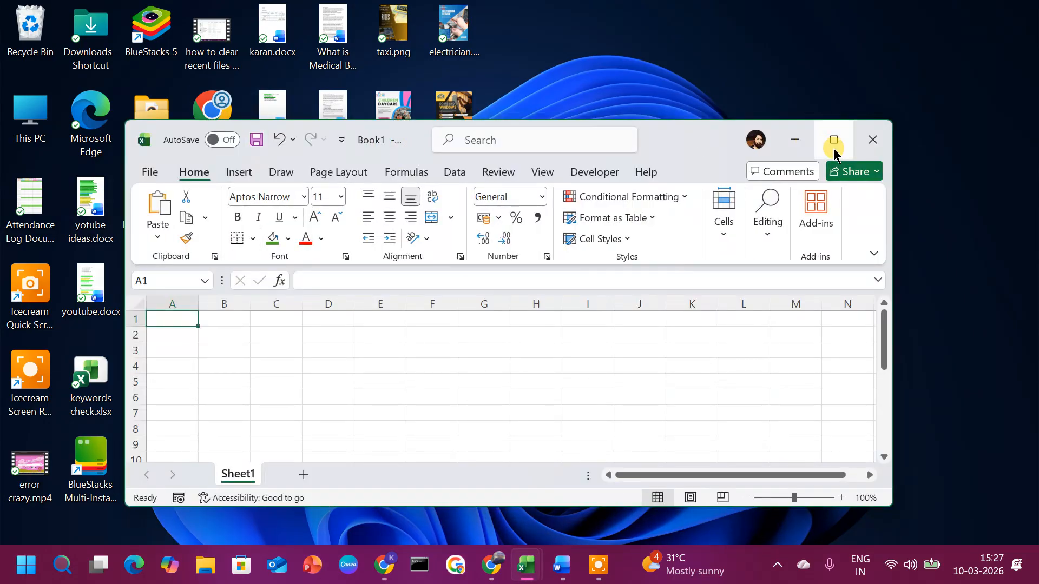
{"action": "left_click", "coordinate": [833, 142]}
{"action": "left_click", "coordinate": [586, 278]}
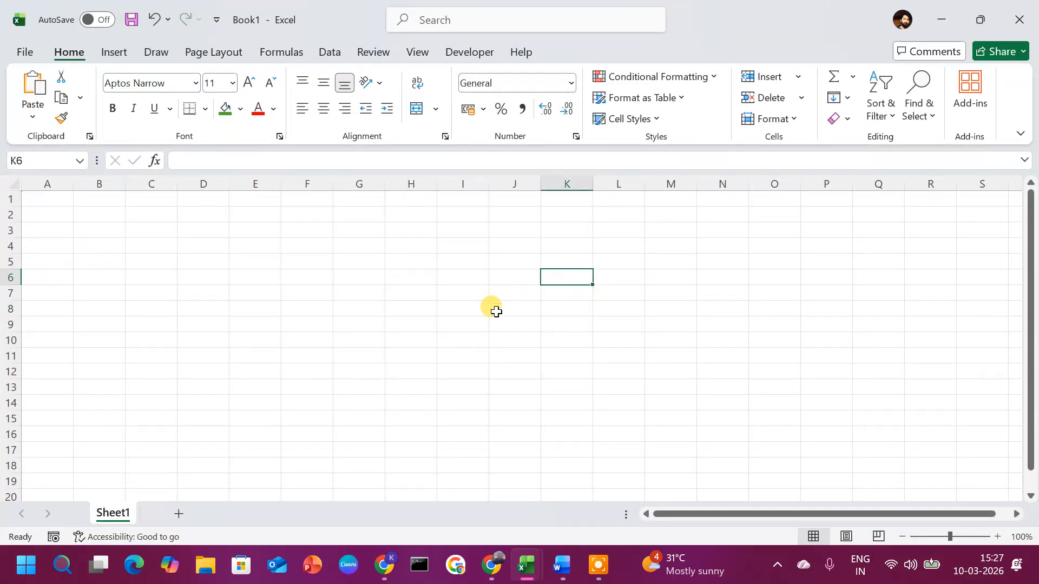
Step: Insert a Check Box form control in K6, sized to fit the cell, and tick it
{"action": "left_click", "coordinate": [492, 54]}
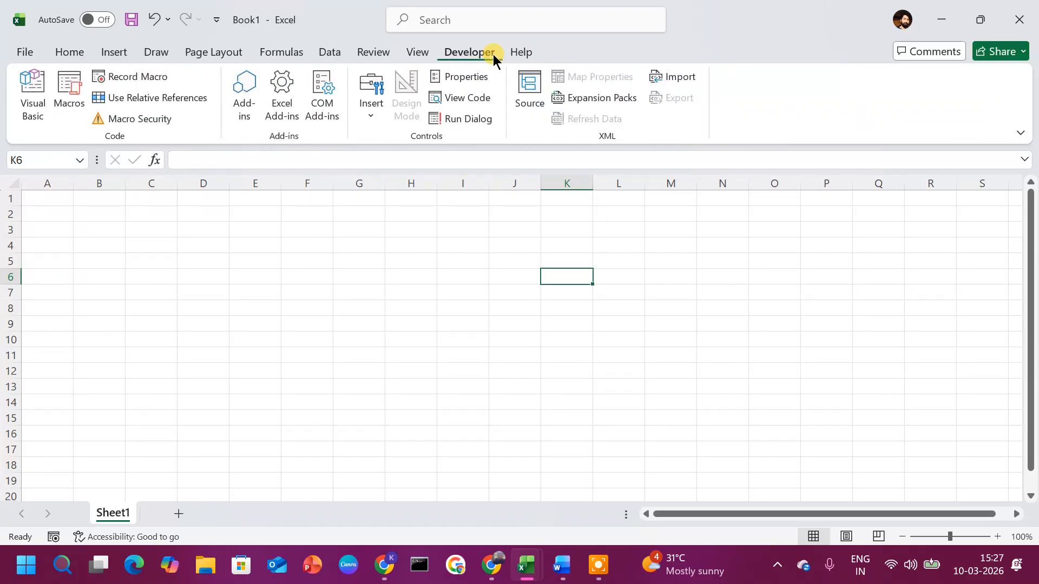
{"action": "left_click", "coordinate": [374, 108]}
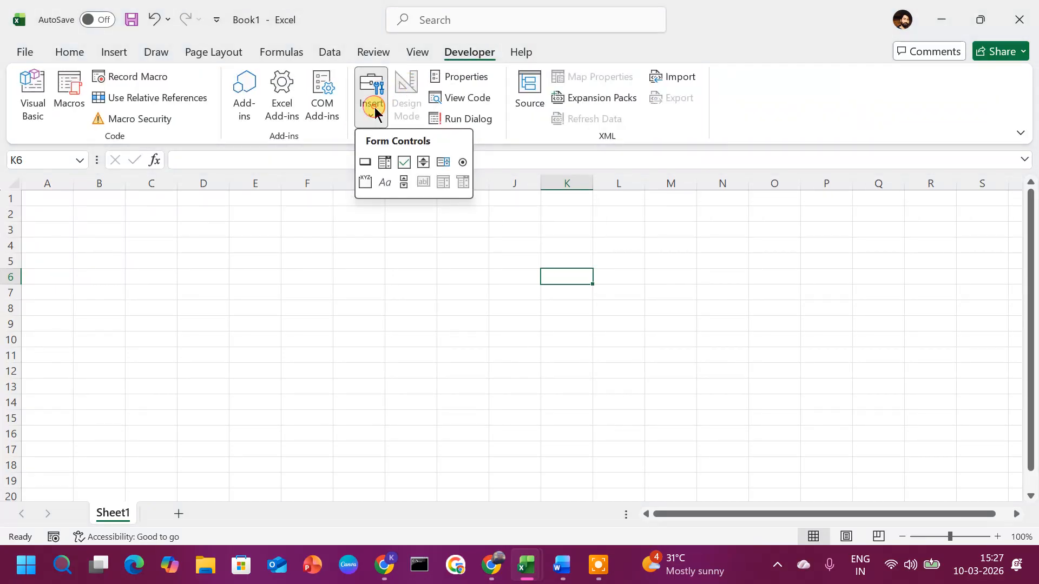
{"action": "left_click", "coordinate": [402, 162]}
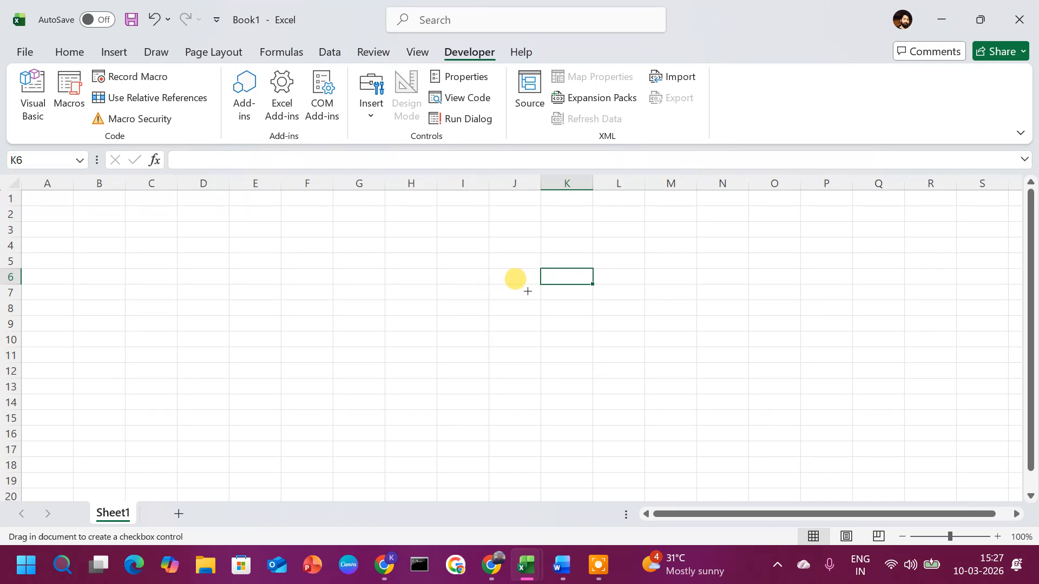
{"action": "left_click", "coordinate": [573, 280]}
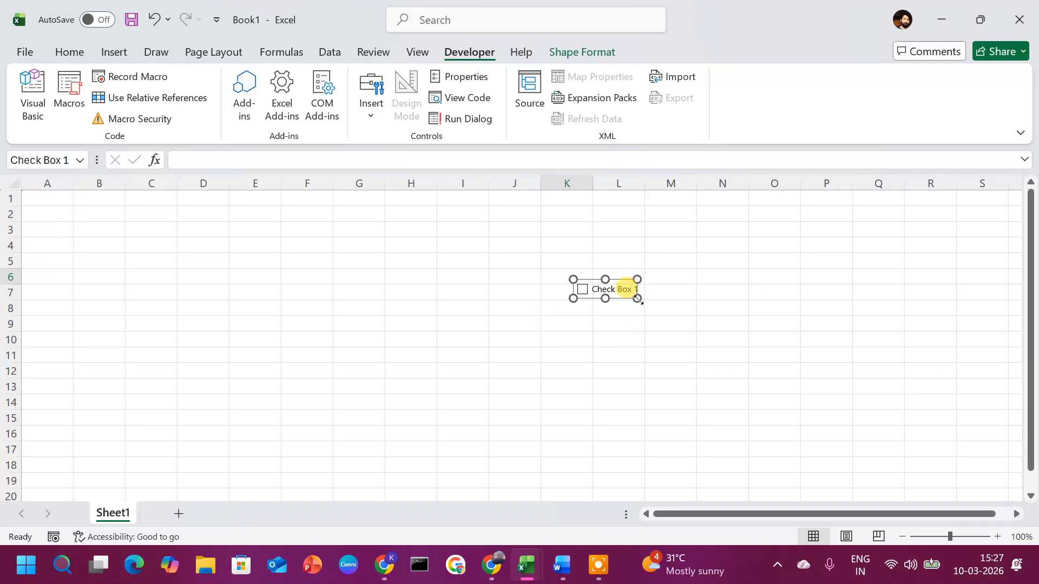
{"action": "left_click_drag", "start_coordinate": [637, 298], "coordinate": [623, 297]}
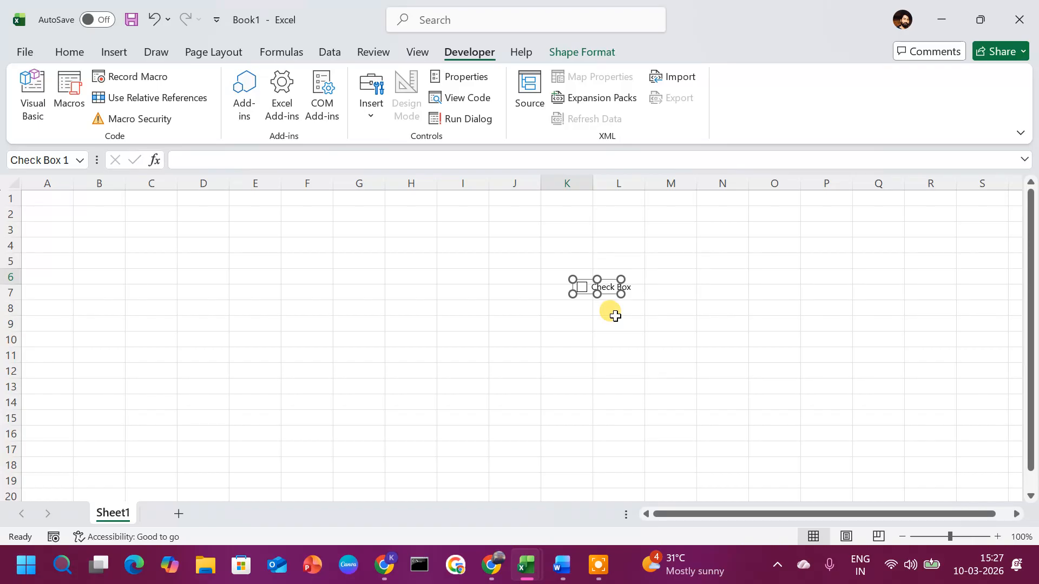
{"action": "key", "text": "Left"}
{"action": "key", "text": "Left"}
{"action": "key", "text": "Left"}
{"action": "key", "text": "Left"}
{"action": "key", "text": "Left"}
{"action": "key", "text": "Left"}
{"action": "key", "text": "Left"}
{"action": "key", "text": "Left"}
{"action": "key", "text": "Left"}
{"action": "key", "text": "Up"}
{"action": "key", "text": "Up"}
{"action": "key", "text": "Up"}
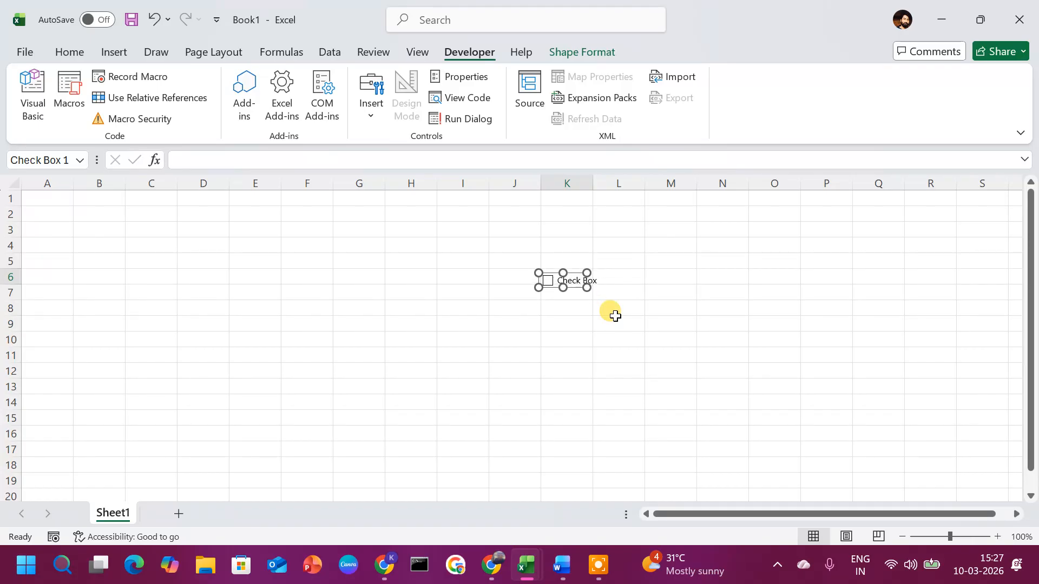
{"action": "left_click", "coordinate": [615, 316]}
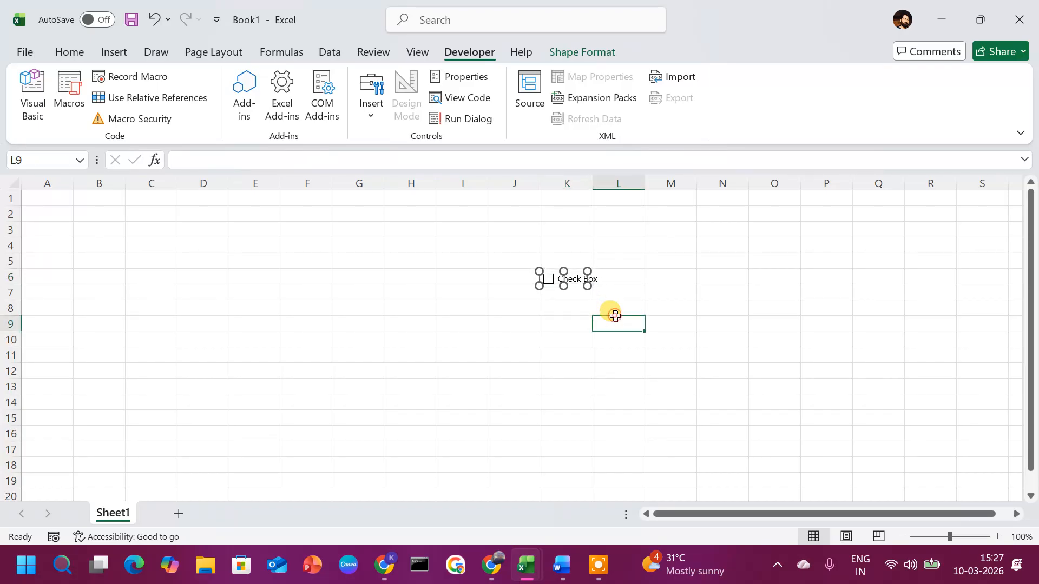
{"action": "left_click", "coordinate": [582, 281]}
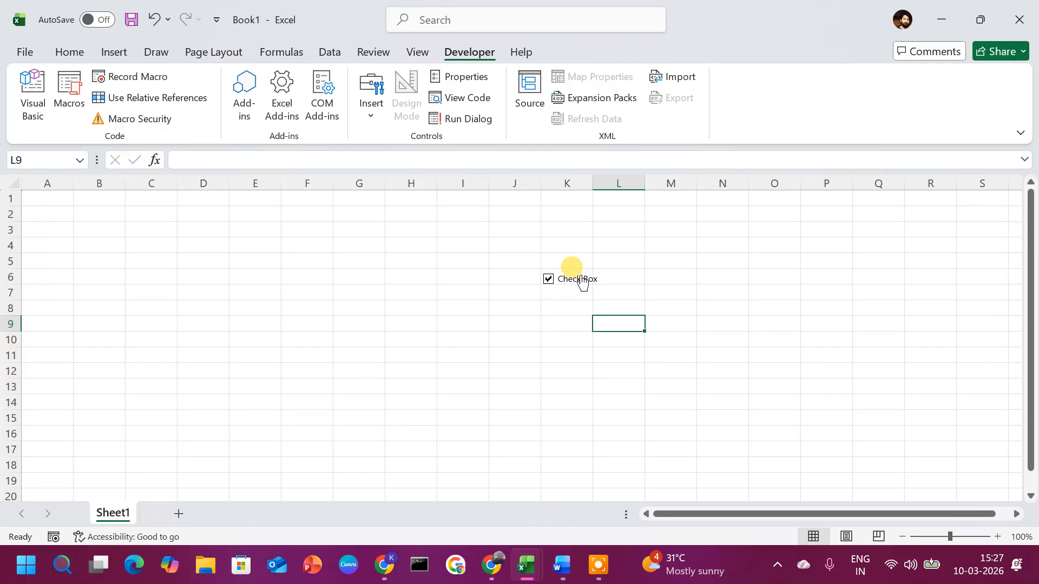
Step: Widen column K slightly and test the checkbox by unticking it
{"action": "left_click", "coordinate": [593, 185]}
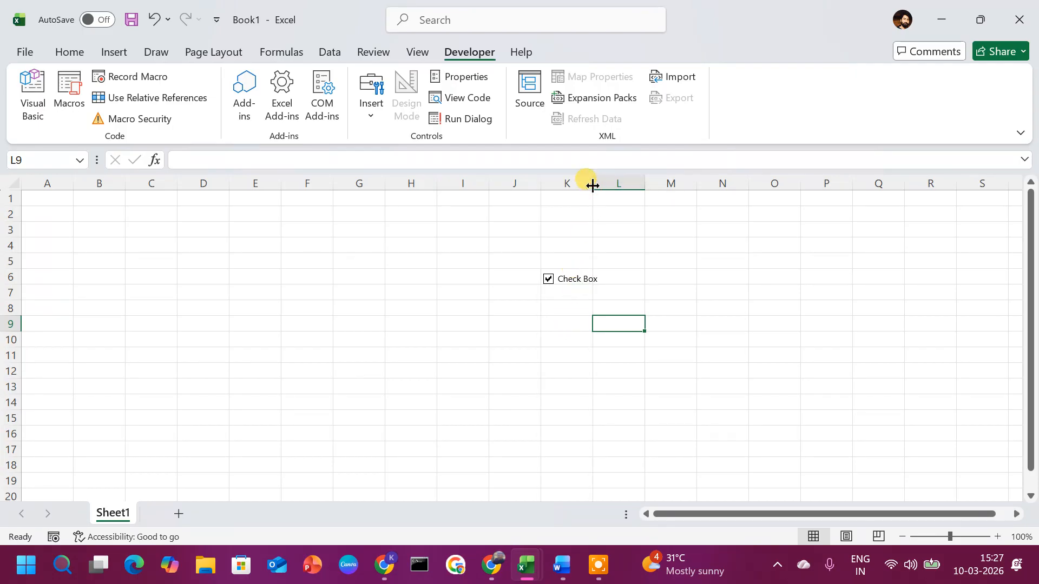
{"action": "left_click_drag", "start_coordinate": [592, 185], "coordinate": [608, 185]}
{"action": "left_click", "coordinate": [566, 317]}
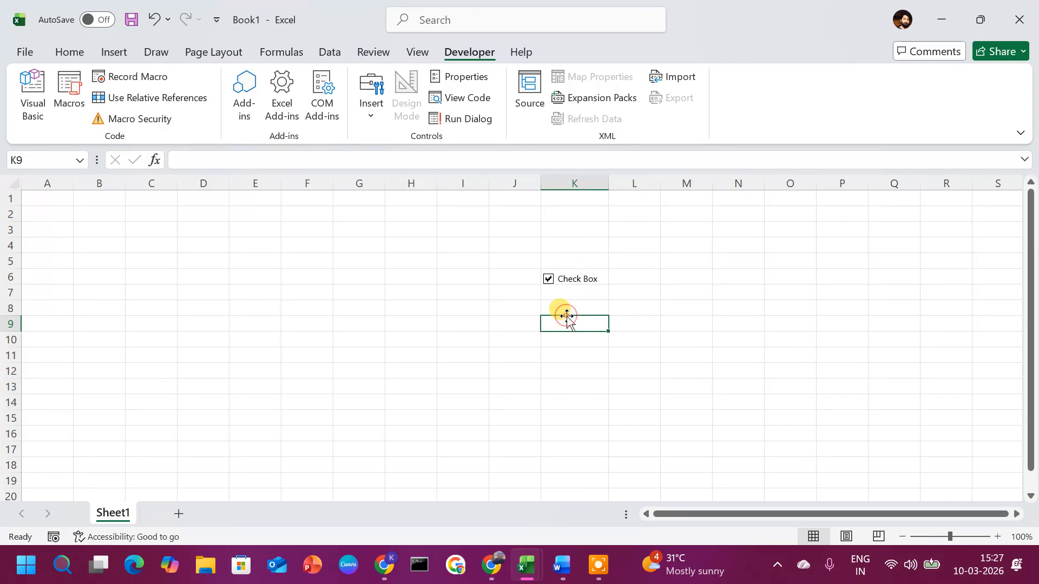
{"action": "left_click", "coordinate": [548, 279]}
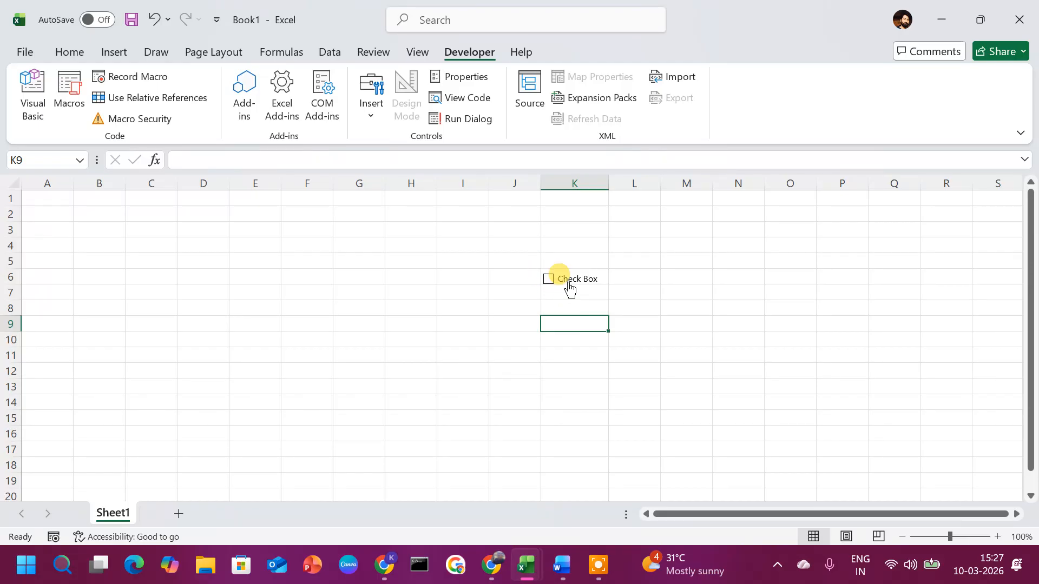
{"action": "left_click", "coordinate": [576, 340]}
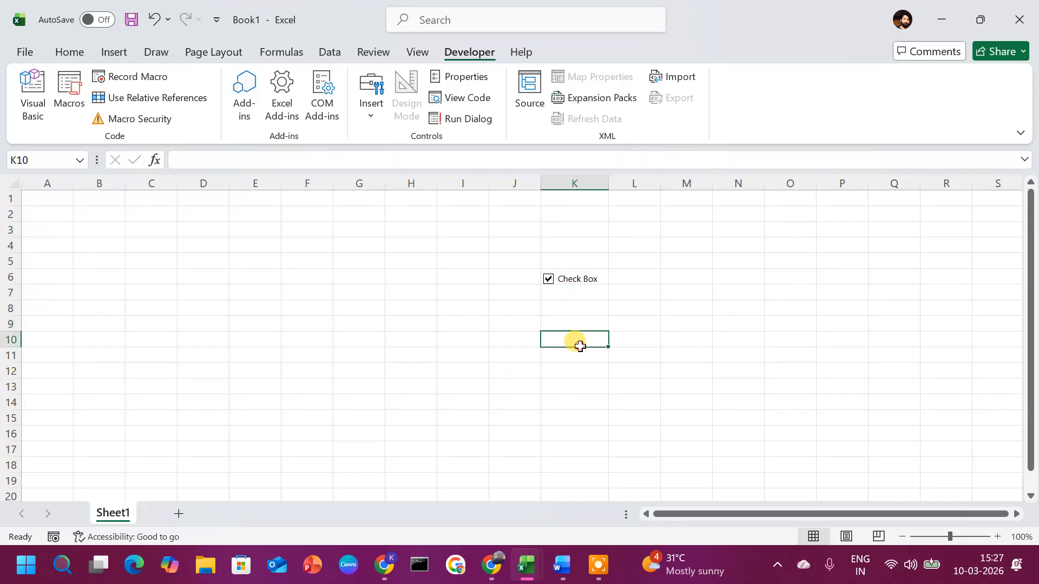
{"action": "left_click", "coordinate": [375, 112]}
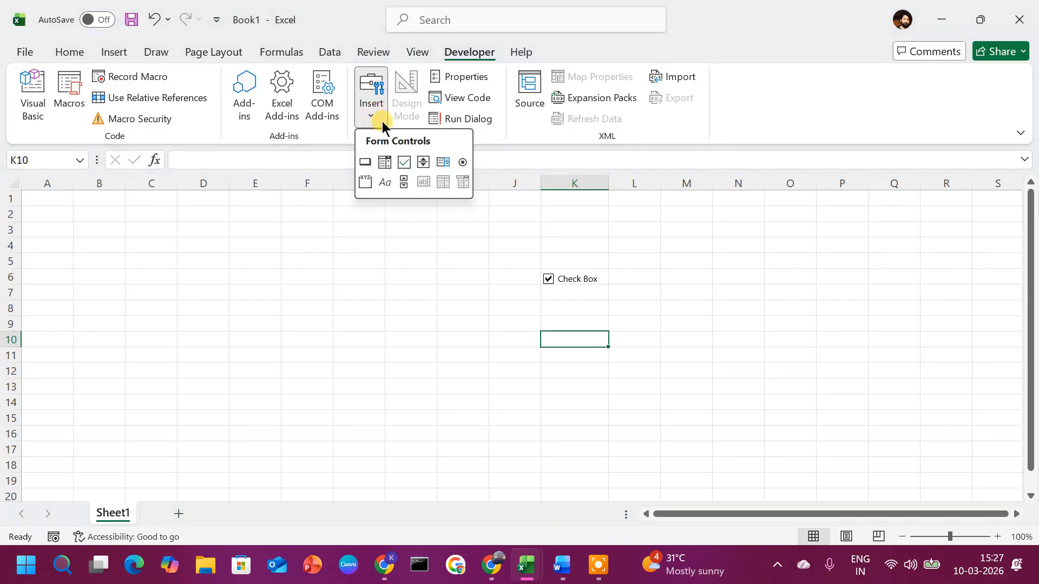
{"action": "left_click", "coordinate": [404, 158]}
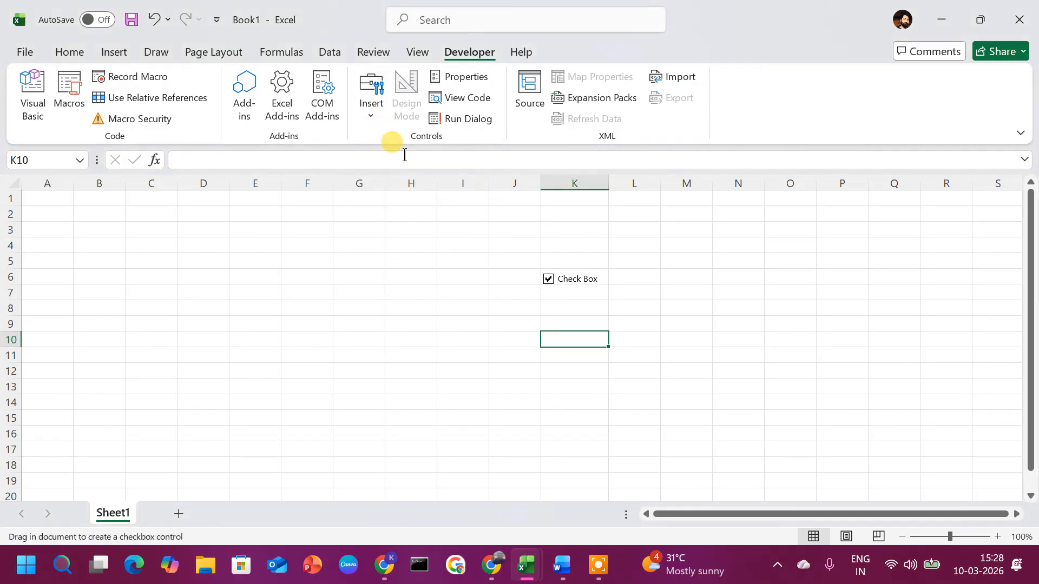
{"action": "left_click", "coordinate": [580, 291]}
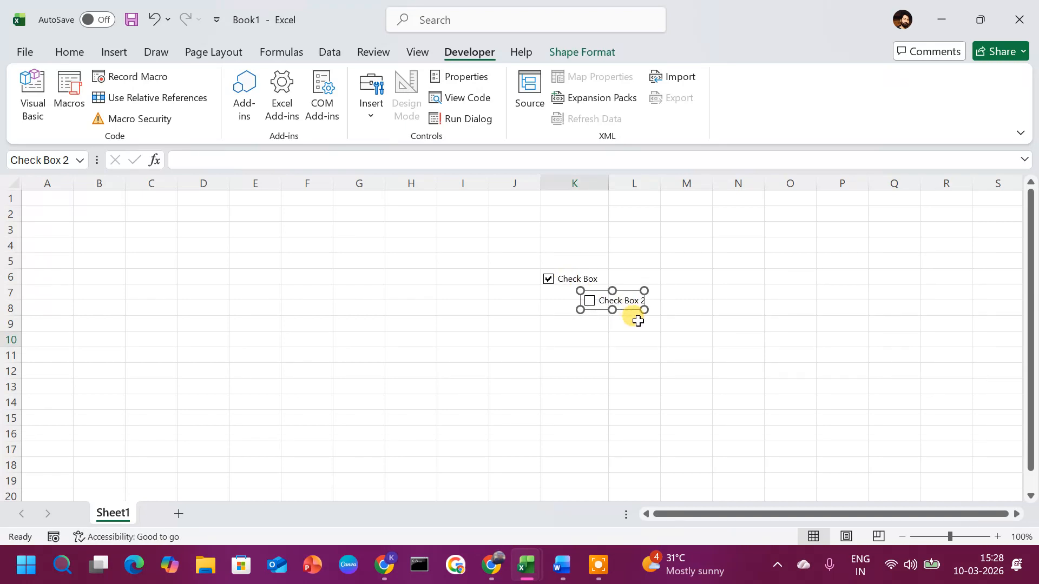
{"action": "left_click", "coordinate": [595, 280]}
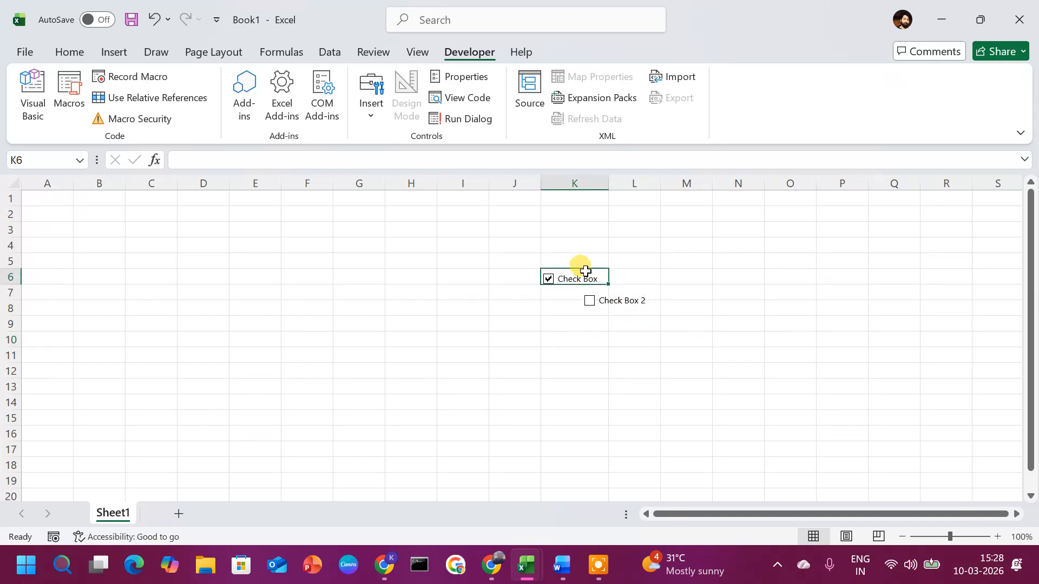
{"action": "left_click", "coordinate": [618, 306]}
{"action": "right_click", "coordinate": [618, 306]}
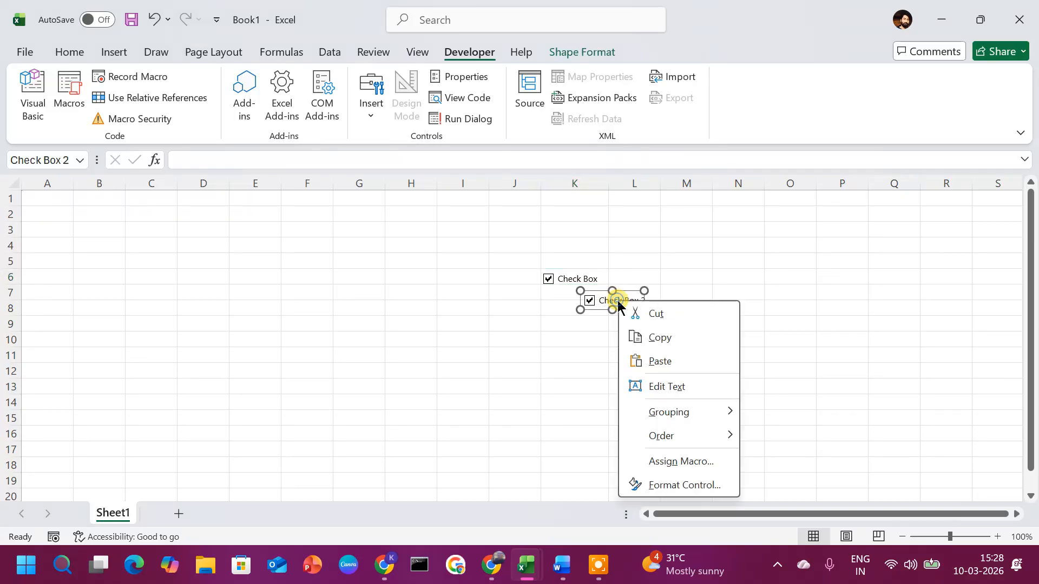
{"action": "left_click", "coordinate": [674, 314]}
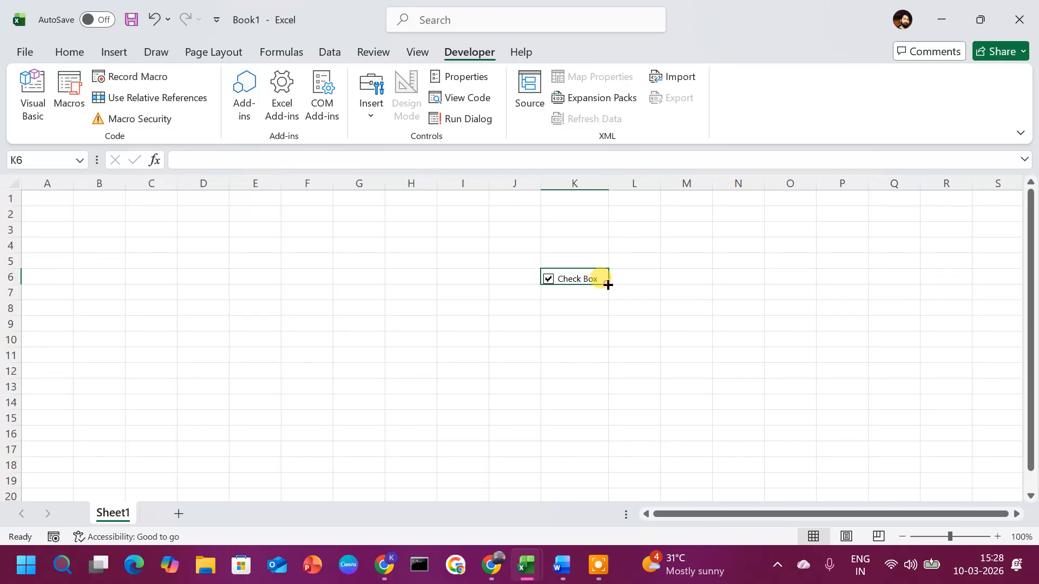
Step: Fill the K6 checkbox down through K13, then untick the first box
{"action": "left_click_drag", "start_coordinate": [608, 285], "coordinate": [617, 394]}
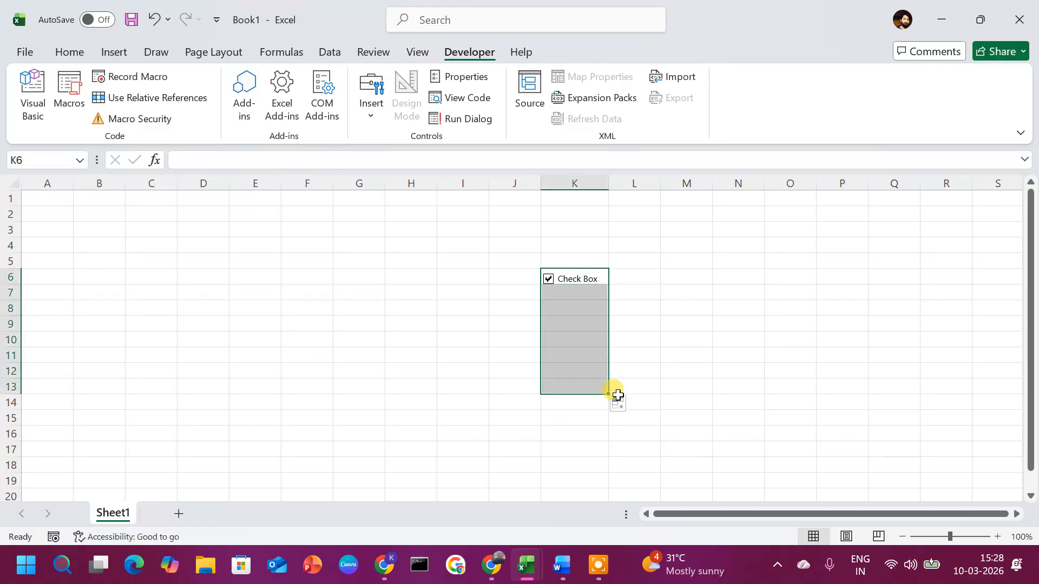
{"action": "left_click", "coordinate": [645, 331]}
{"action": "left_click", "coordinate": [584, 281]}
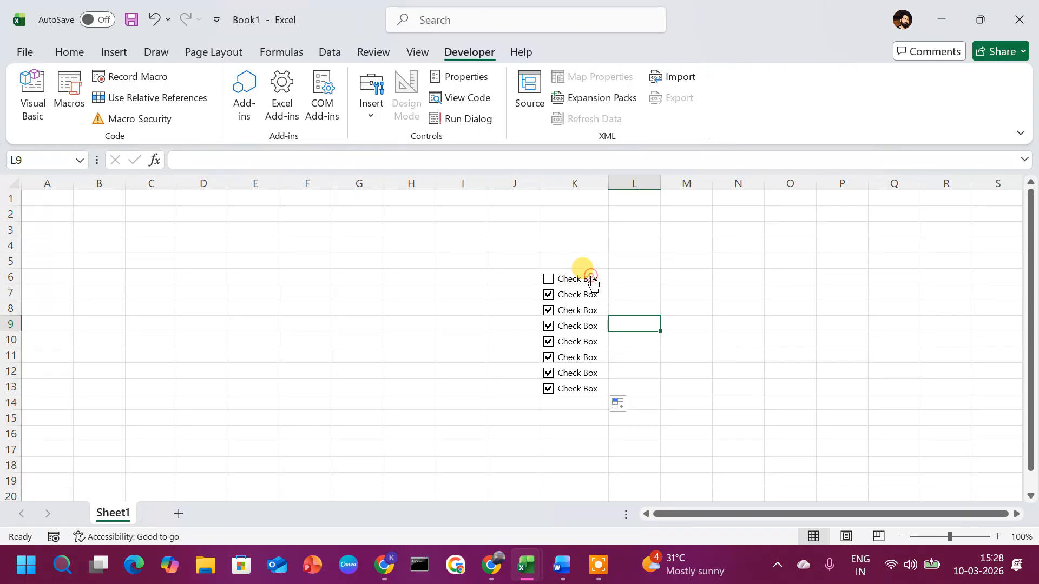
Step: Set the K6 checkbox's cell link to L6 so L6 shows TRUE
{"action": "left_click", "coordinate": [587, 279]}
{"action": "right_click", "coordinate": [592, 277]}
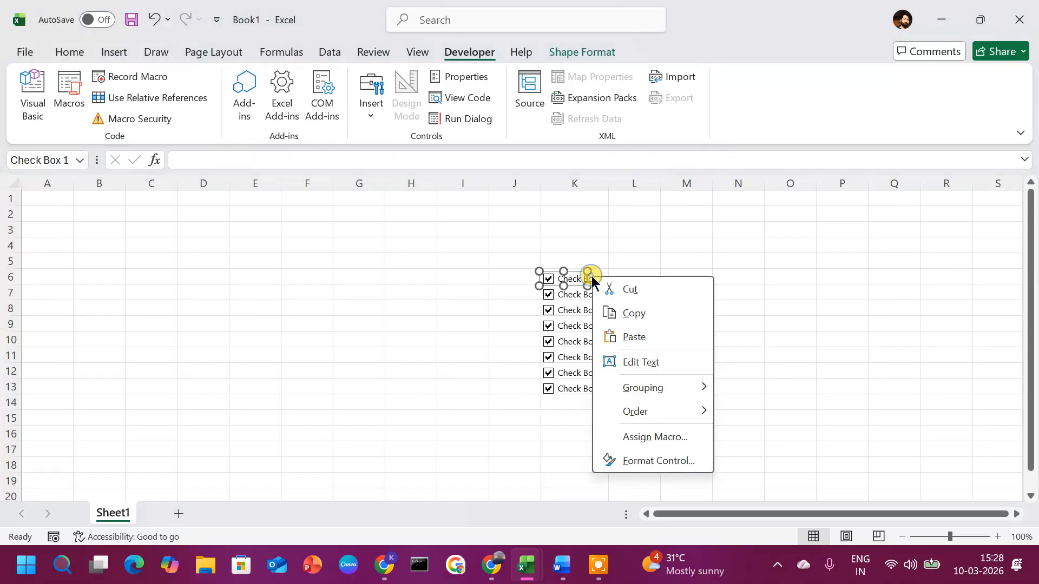
{"action": "left_click", "coordinate": [667, 461]}
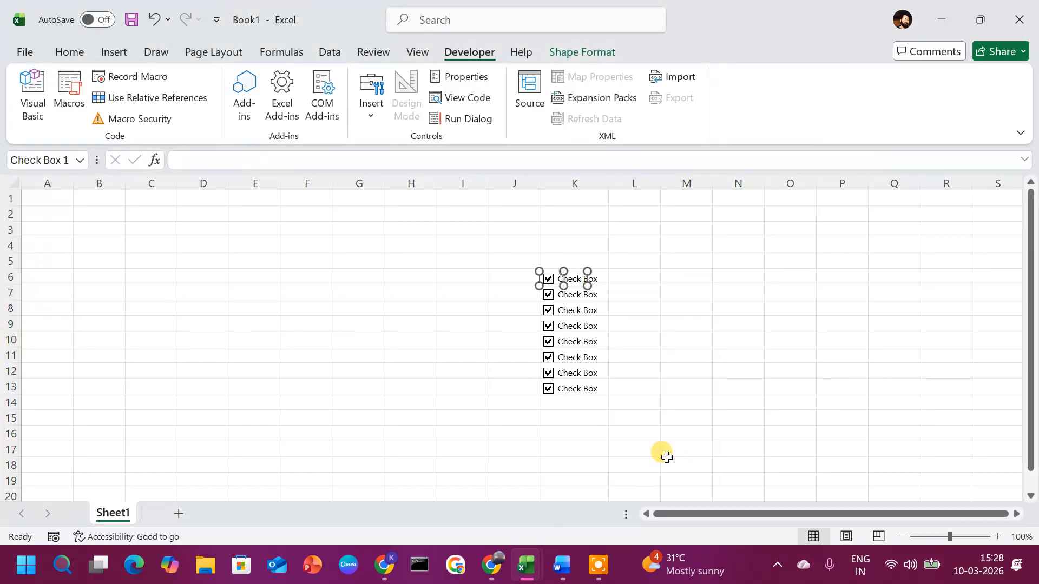
{"action": "left_click", "coordinate": [603, 194]}
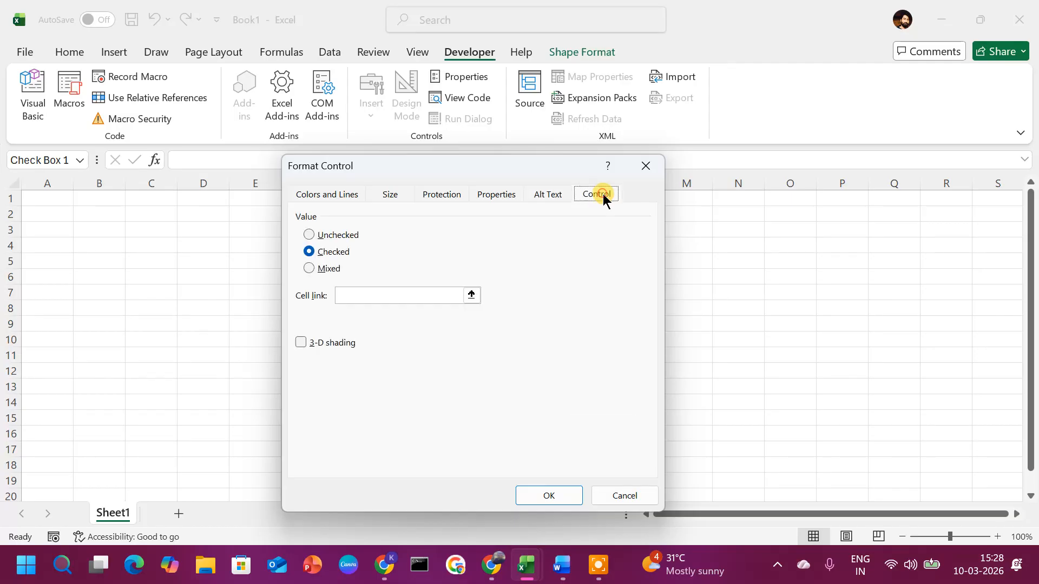
{"action": "left_click", "coordinate": [366, 295]}
{"action": "left_click_drag", "start_coordinate": [476, 169], "coordinate": [295, 138]}
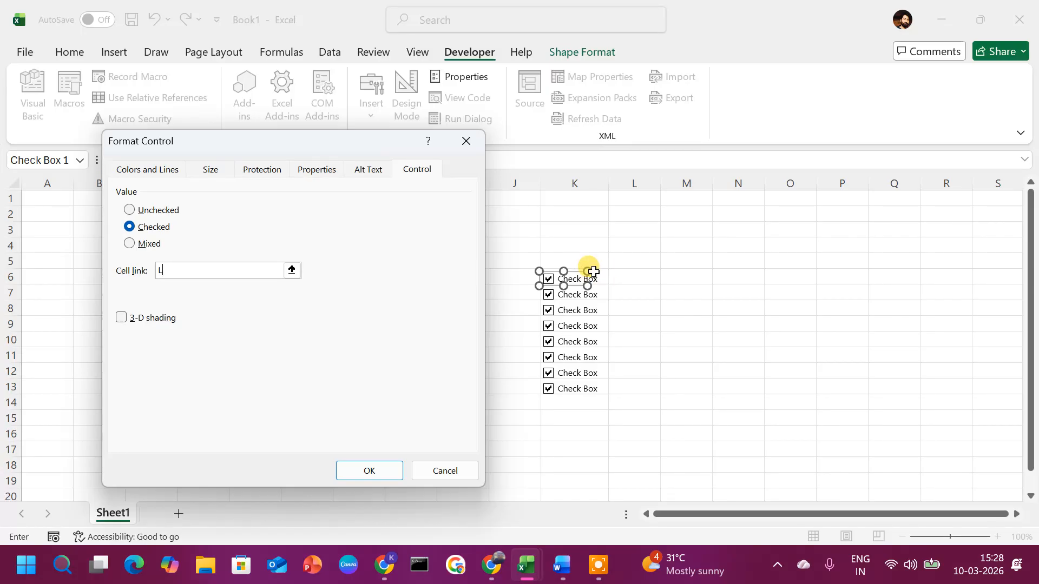
{"action": "left_click", "coordinate": [367, 472]}
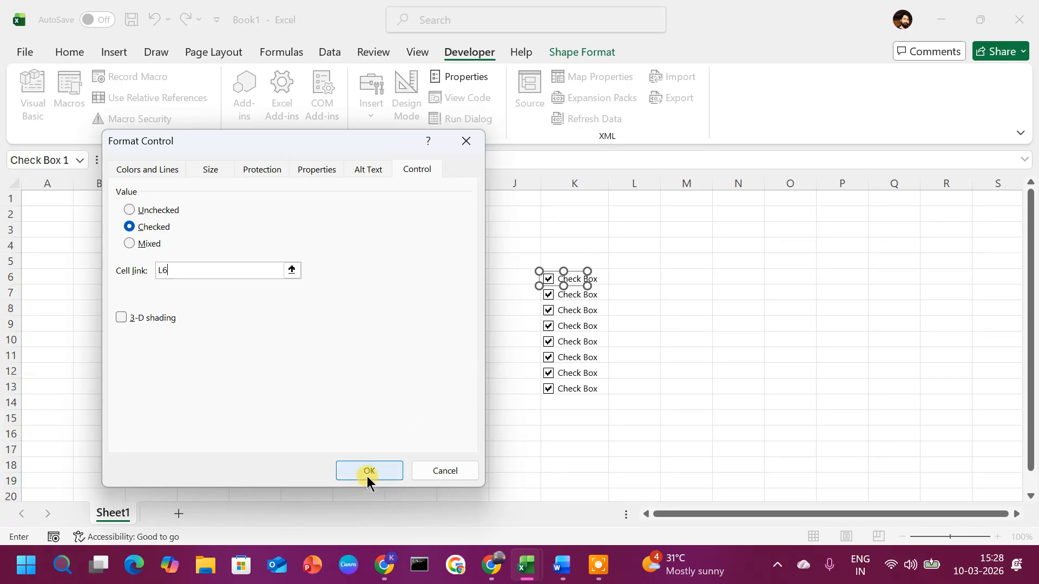
{"action": "left_click", "coordinate": [626, 385]}
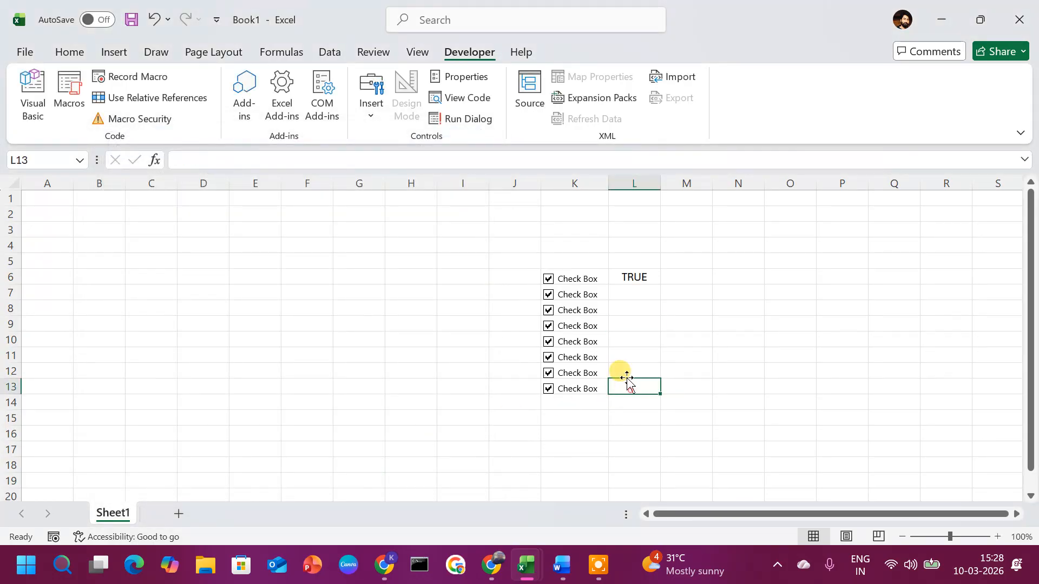
Step: Untick the checkboxes in rows 6–12, leaving only the row-13 box ticked
{"action": "left_click", "coordinate": [595, 298]}
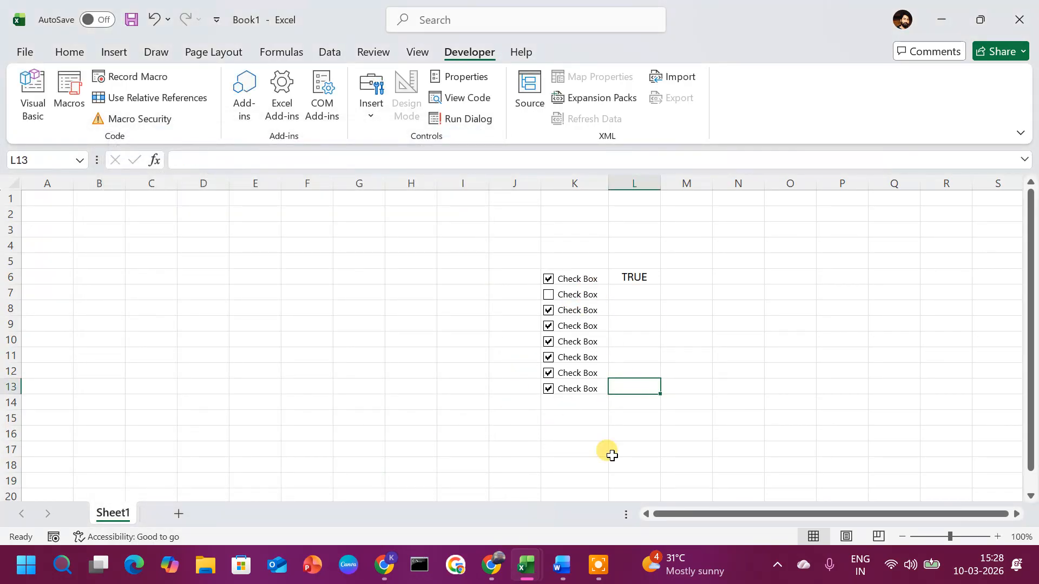
{"action": "left_click", "coordinate": [597, 568]}
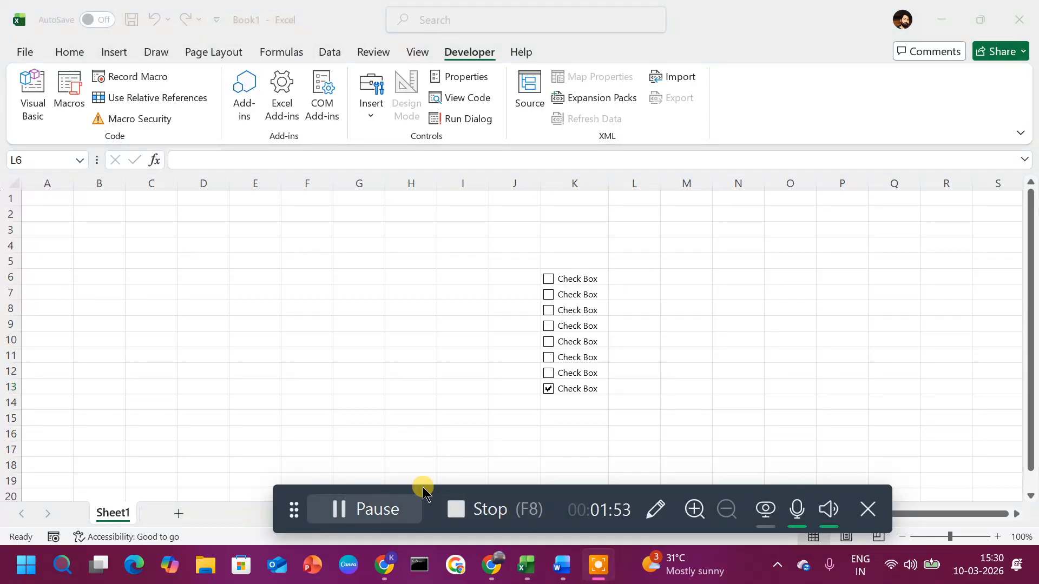
{"action": "left_click", "coordinate": [867, 509]}
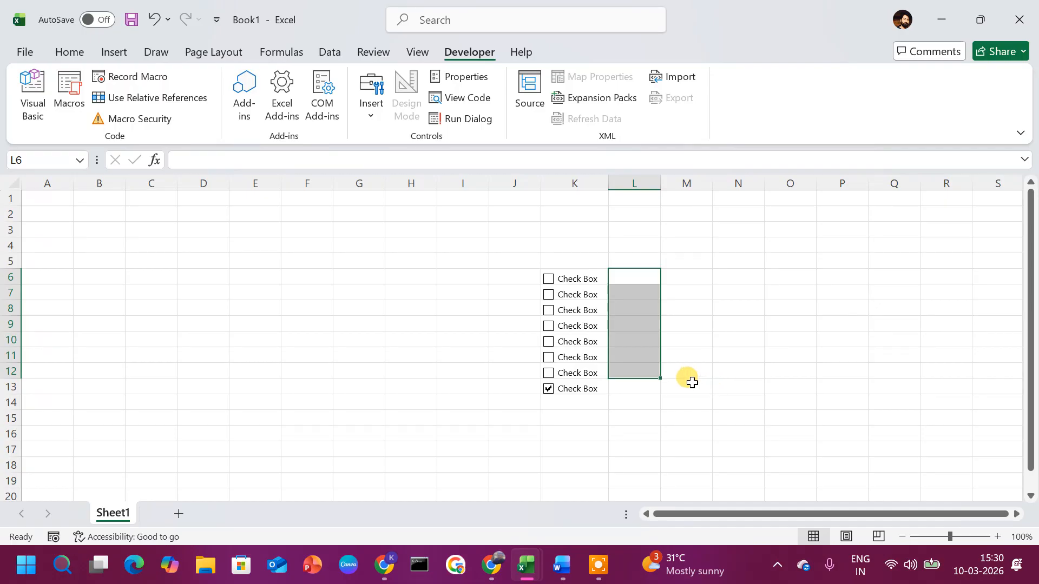
Step: Tick rows 6, 8, 9 and 12 and leave rows 7, 10 and 11 FALSE
{"action": "left_click", "coordinate": [548, 279]}
{"action": "left_click", "coordinate": [447, 336]}
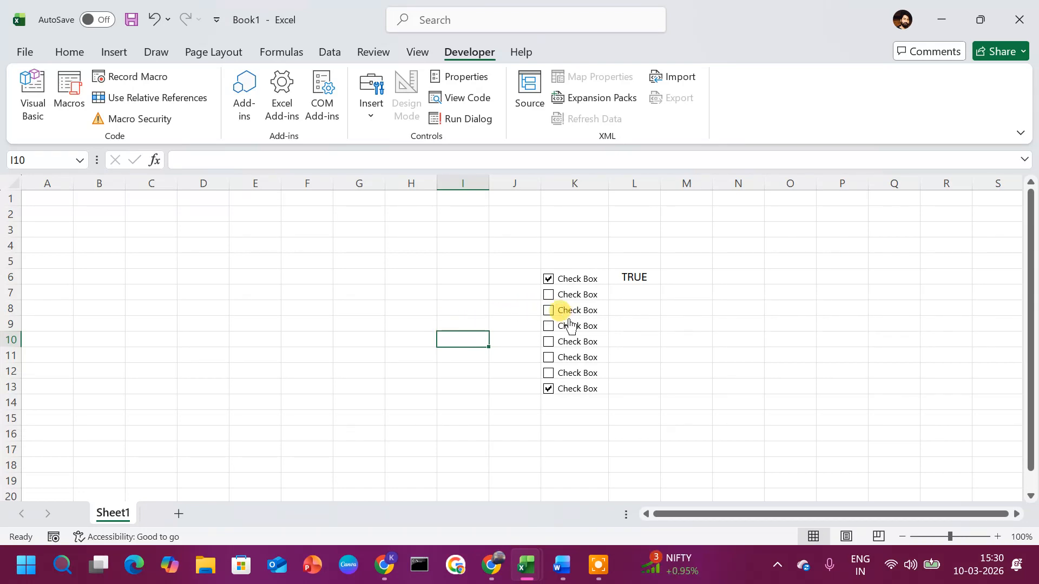
{"action": "left_click", "coordinate": [548, 295]}
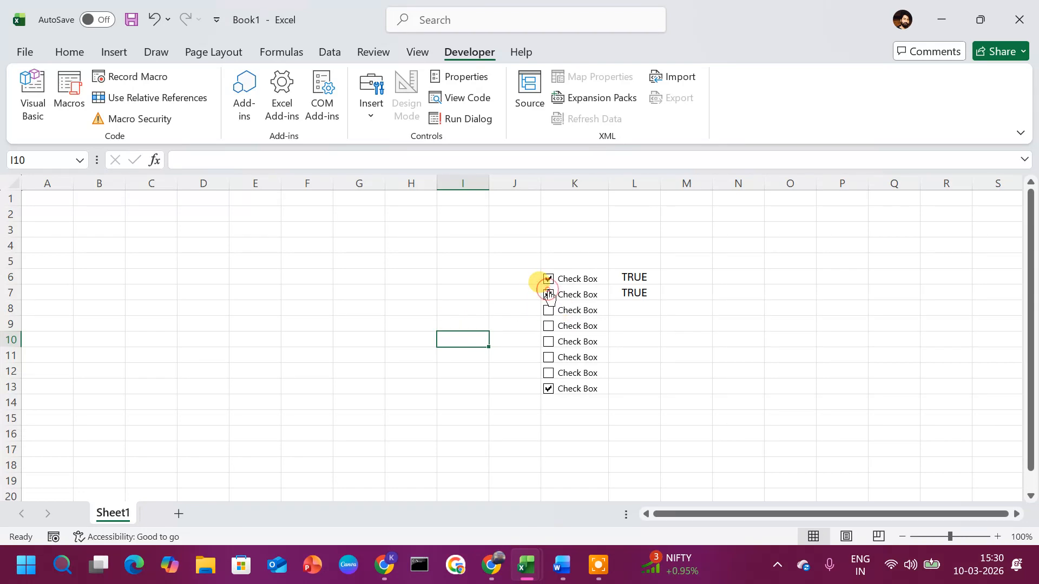
{"action": "left_click", "coordinate": [548, 295]}
{"action": "left_click", "coordinate": [548, 341]}
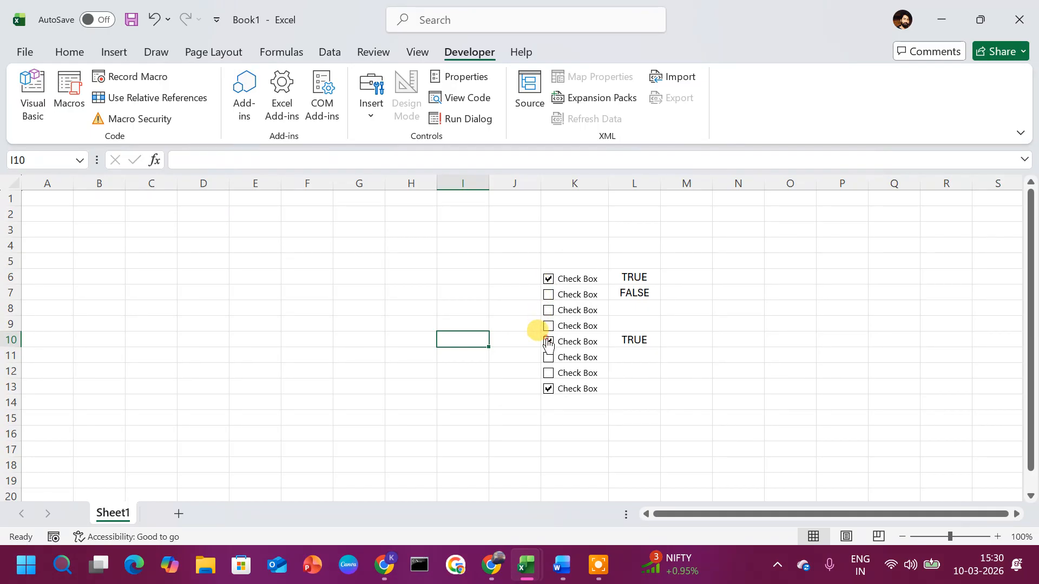
{"action": "left_click", "coordinate": [548, 342]}
{"action": "left_click", "coordinate": [548, 310]}
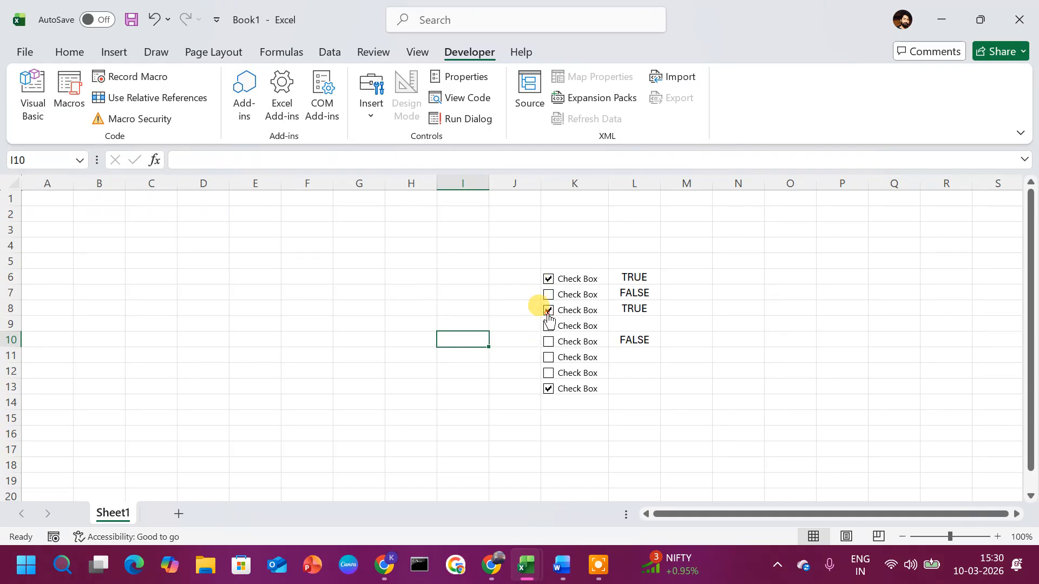
{"action": "left_click", "coordinate": [548, 387]}
{"action": "left_click", "coordinate": [548, 387]}
{"action": "left_click", "coordinate": [548, 373]}
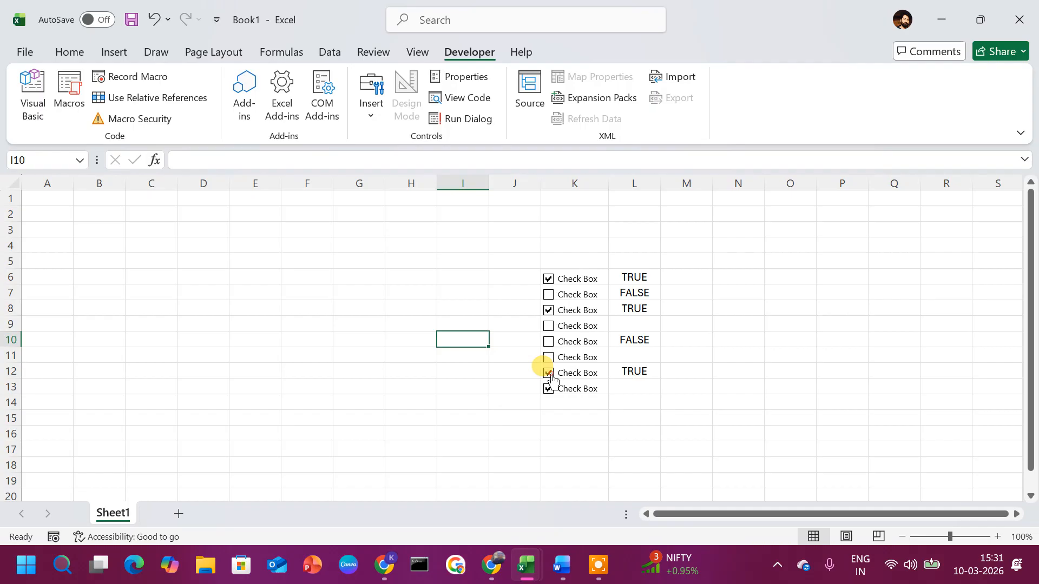
{"action": "left_click", "coordinate": [549, 328]}
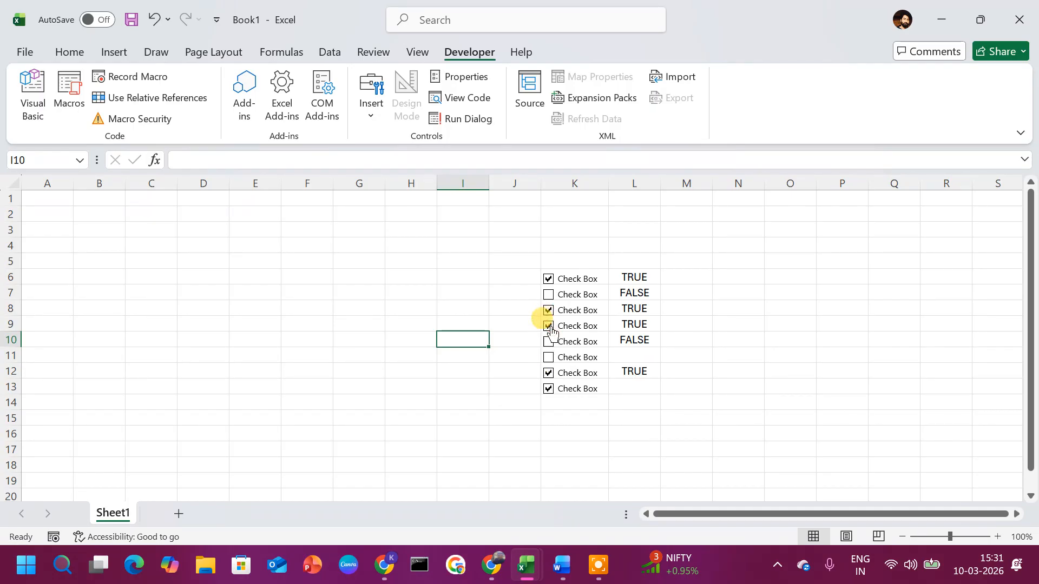
{"action": "left_click", "coordinate": [551, 359]}
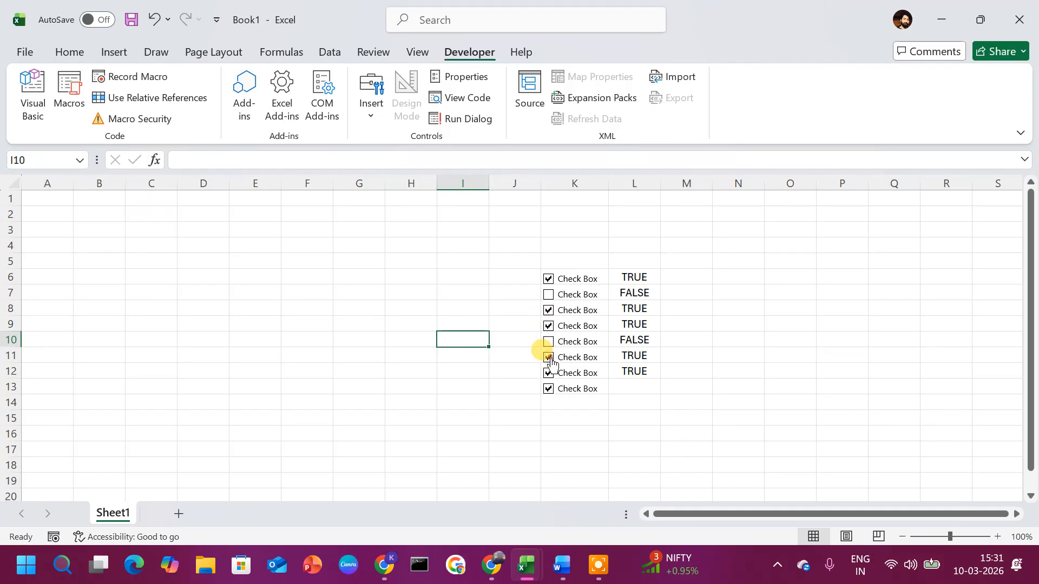
{"action": "left_click", "coordinate": [550, 359]}
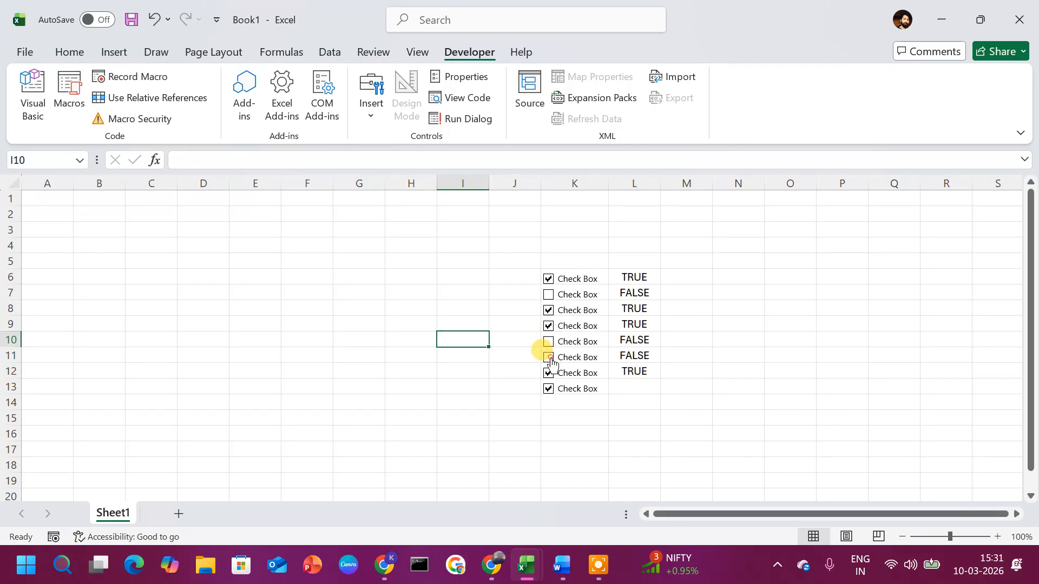
{"action": "left_click", "coordinate": [614, 461]}
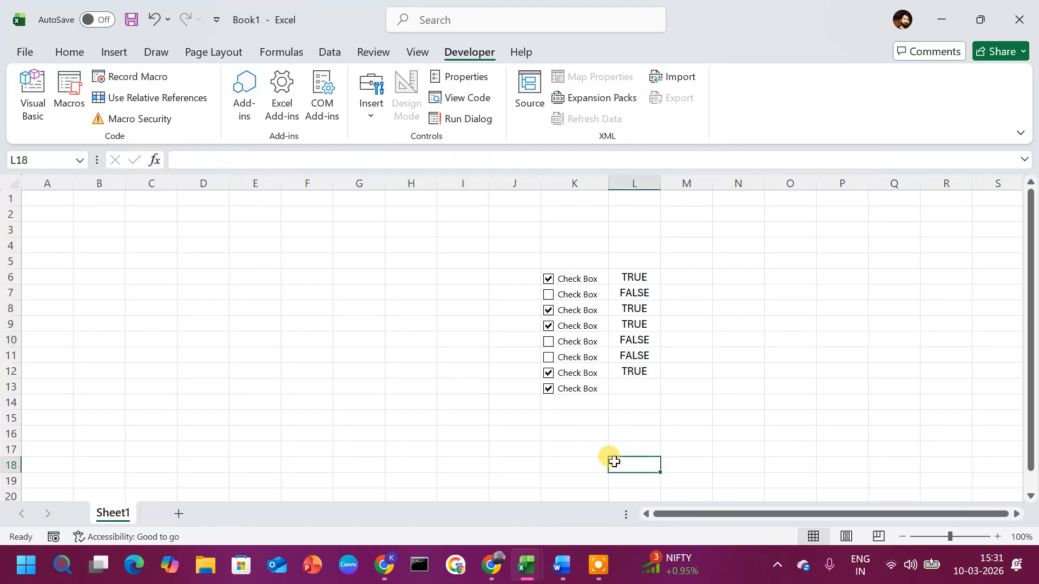
Step: Enter =COUNTIF(L6:L12,TRUE) in L18, returning 4 ticked boxes
{"action": "type", "text": "="}
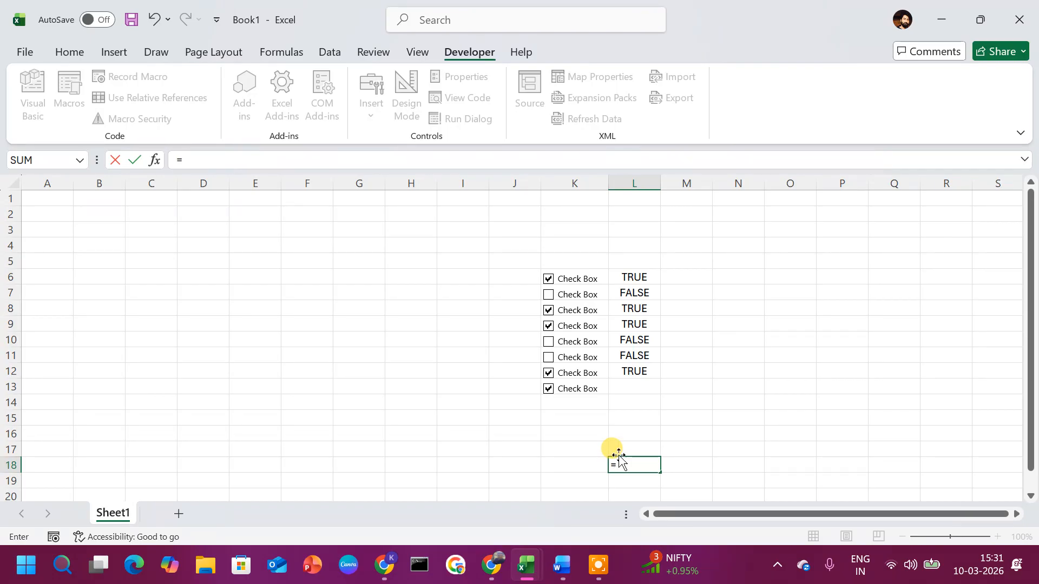
{"action": "type", "text": "CO"}
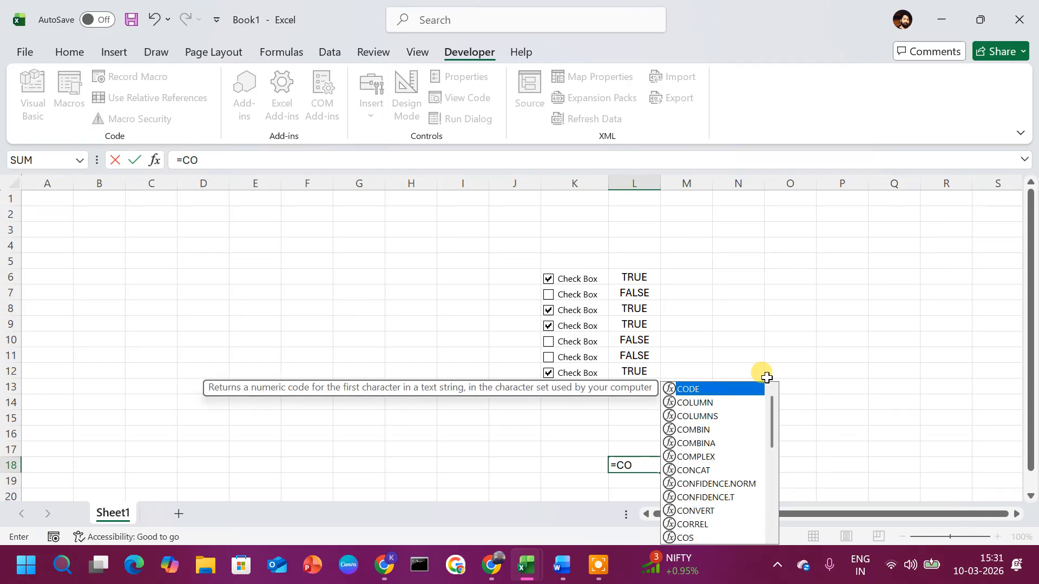
{"action": "type", "text": "UNTI"}
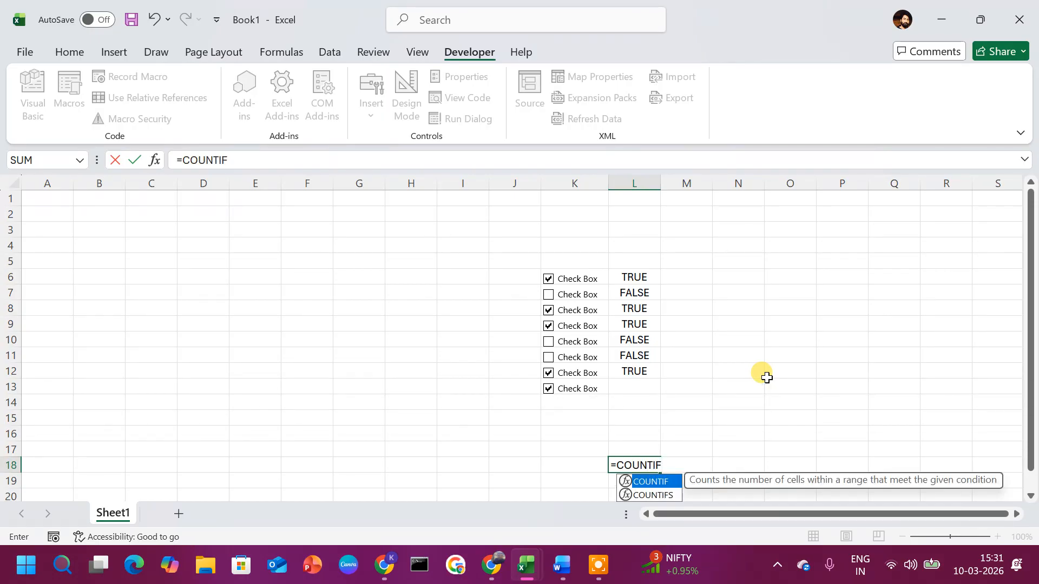
{"action": "type", "text": "F("}
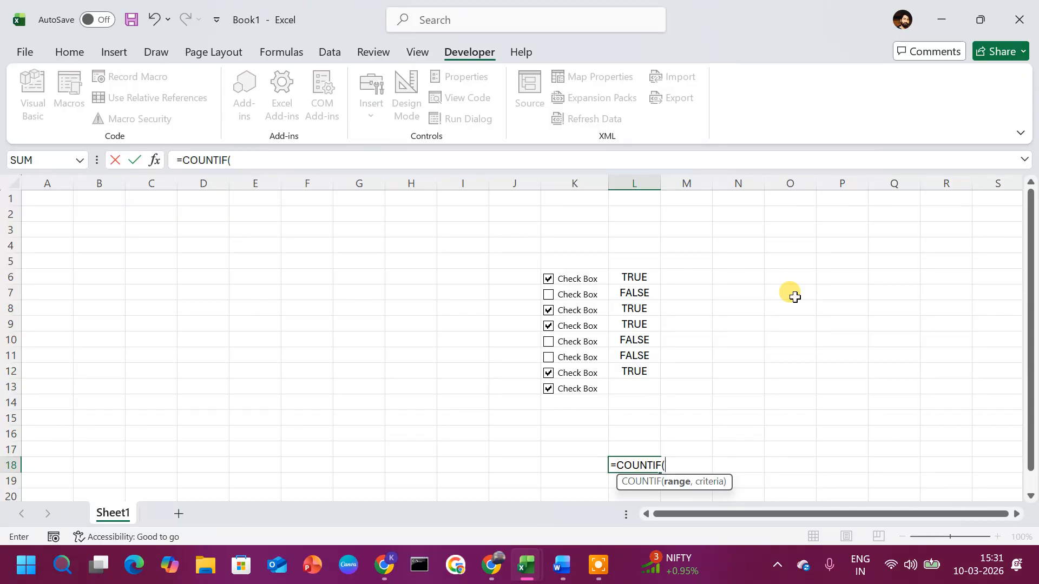
{"action": "type", "text": "L"}
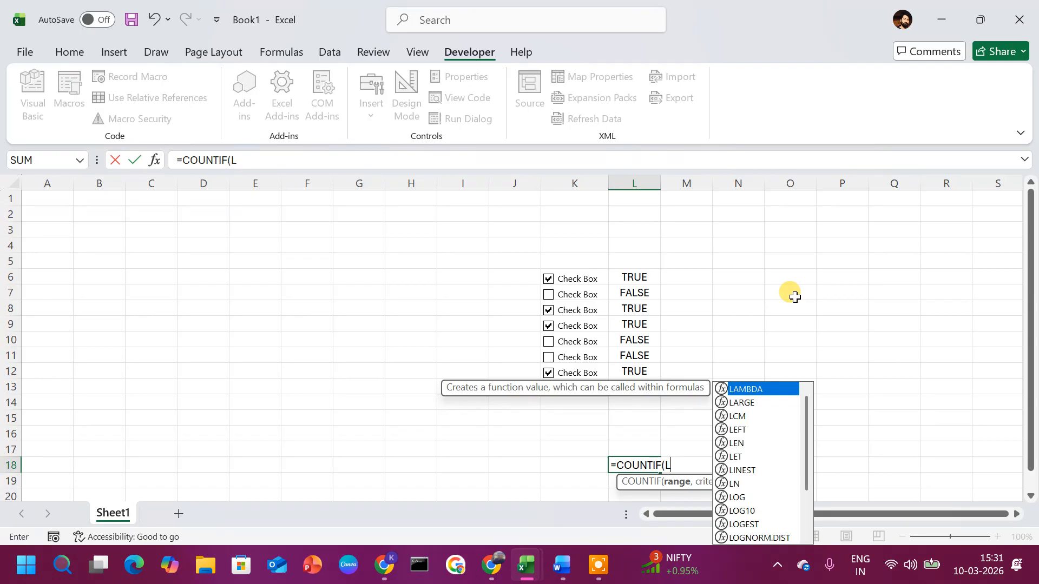
{"action": "type", "text": "5"}
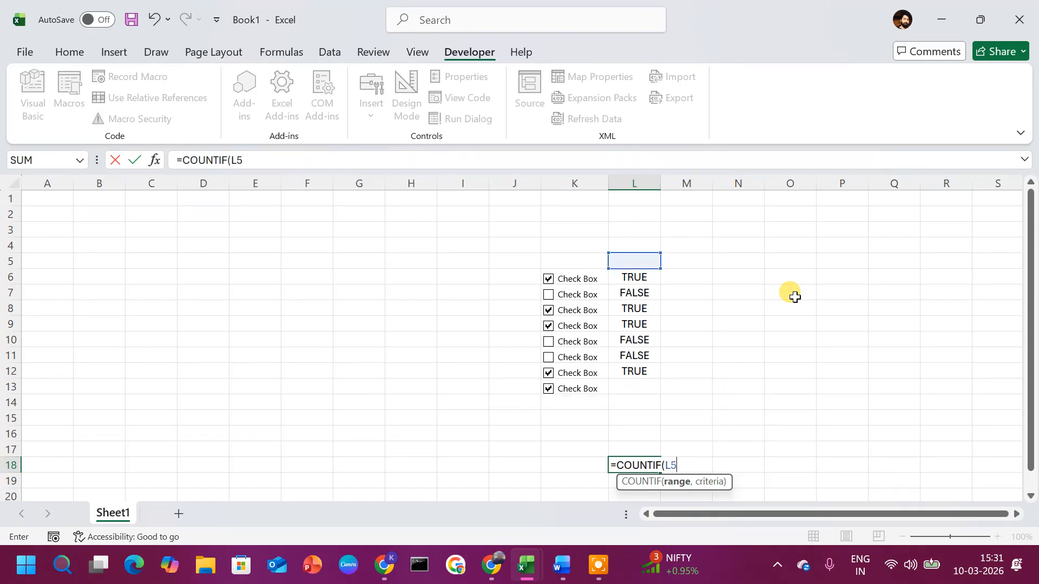
{"action": "key", "text": "BackSpace"}
{"action": "type", "text": "6"}
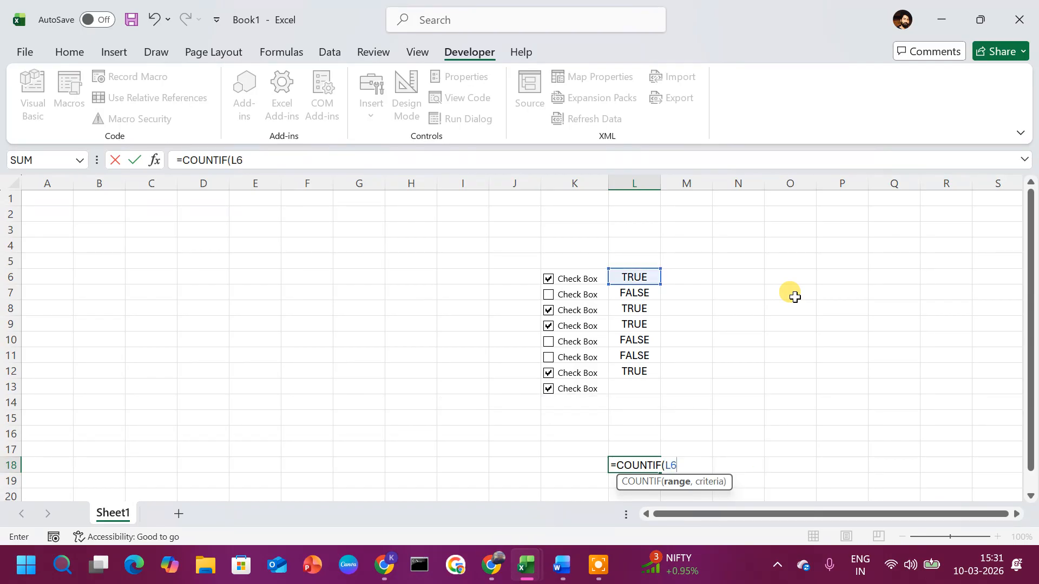
{"action": "type", "text": ","}
{"action": "key", "text": "BackSpace"}
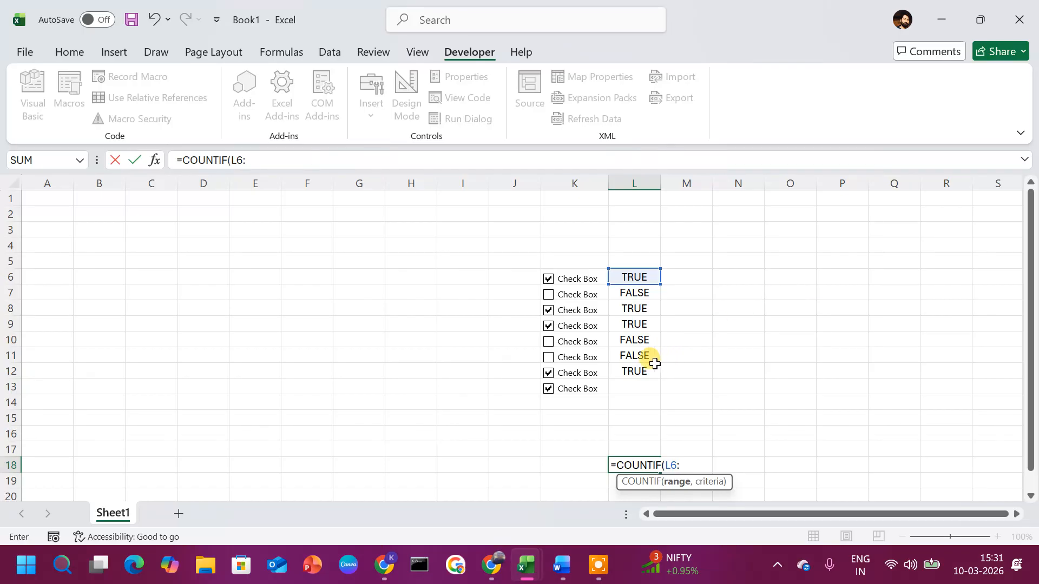
{"action": "type", "text": "L"}
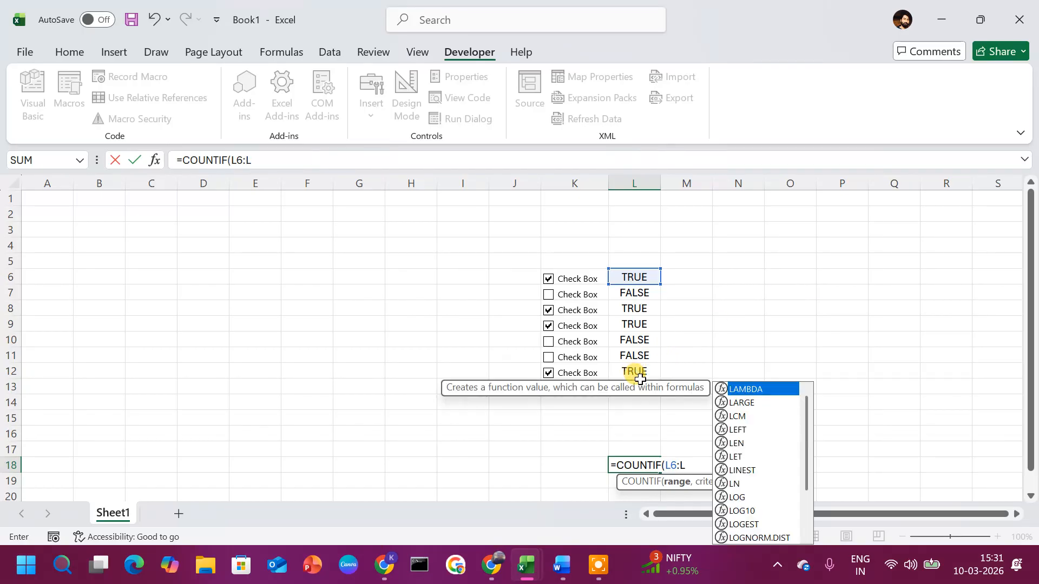
{"action": "type", "text": "12"}
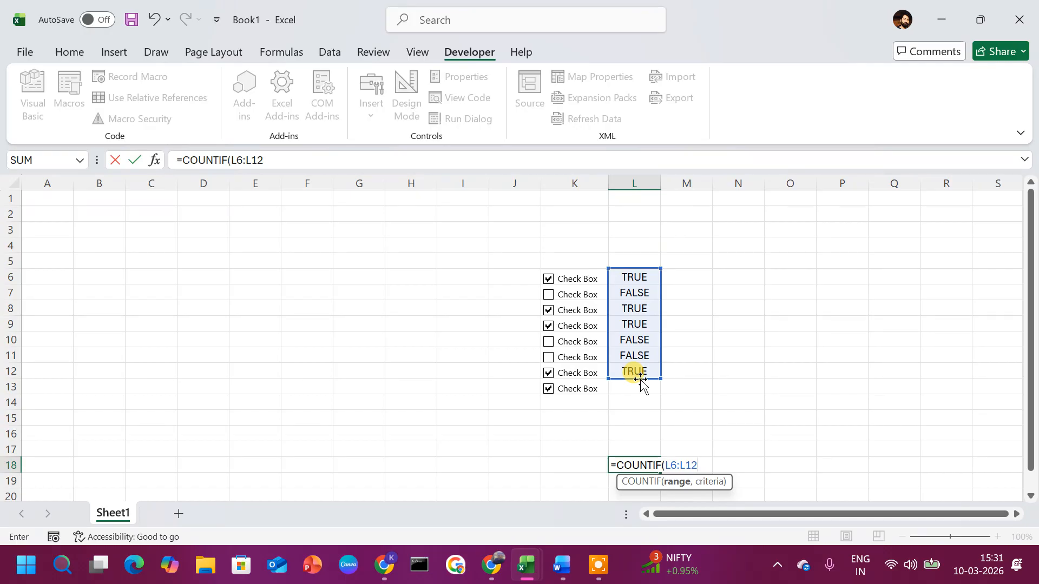
{"action": "type", "text": ",TRUE"}
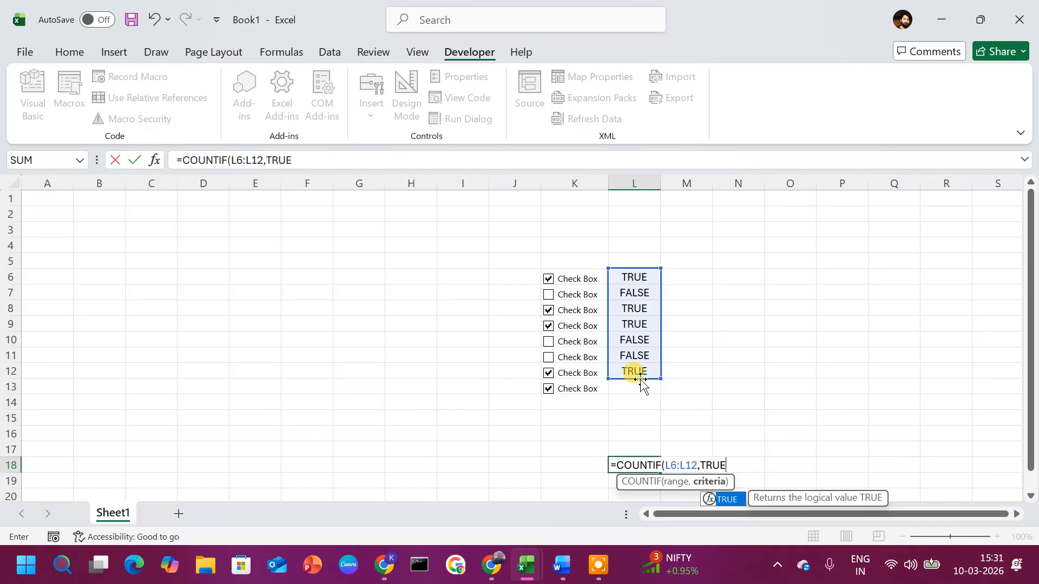
{"action": "type", "text": ")"}
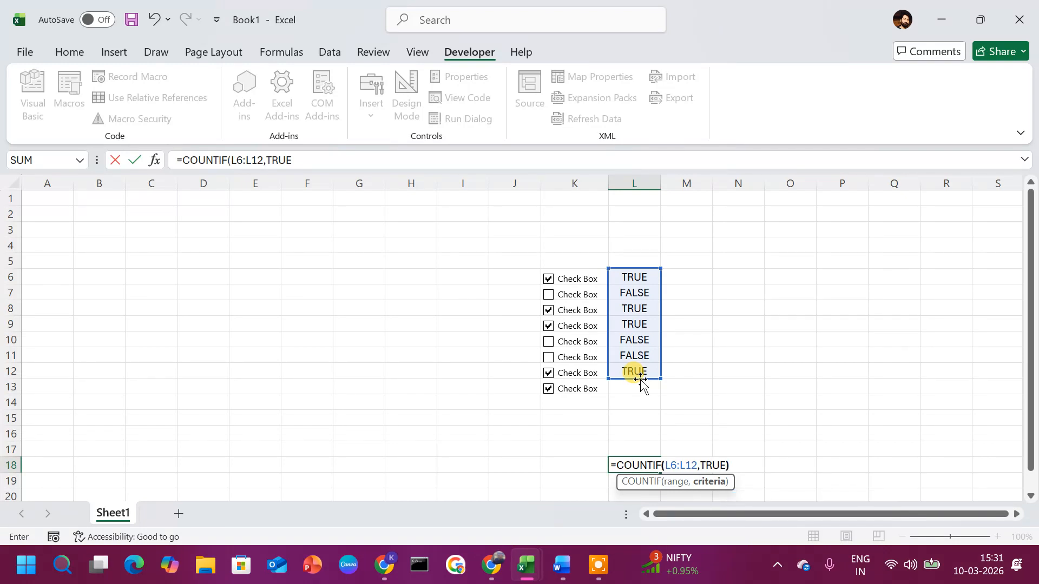
{"action": "key", "text": "Return"}
{"action": "key", "text": "Up"}
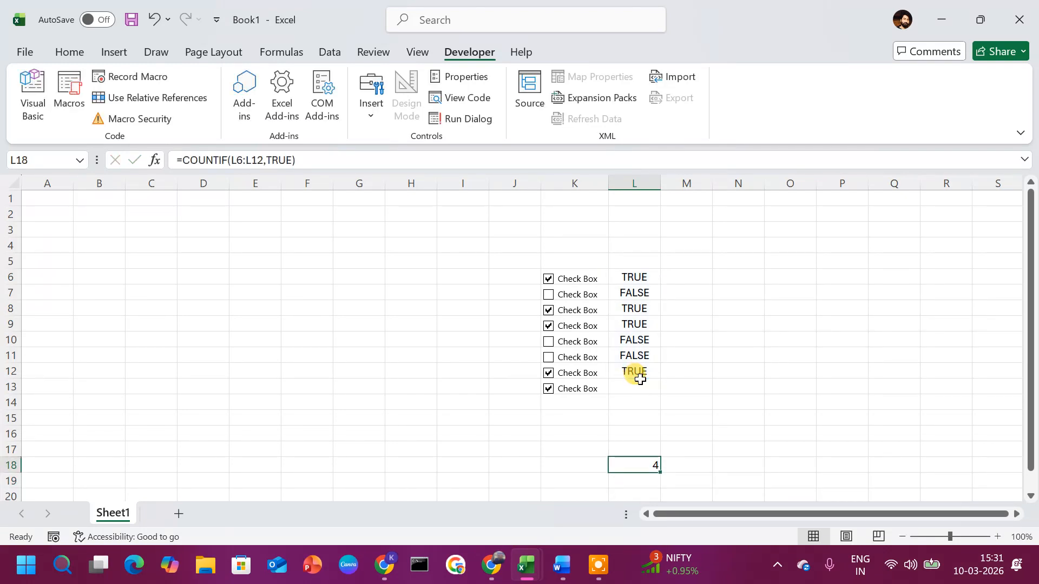
{"action": "key", "text": "Up"}
{"action": "key", "text": "Up"}
{"action": "key", "text": "Up"}
{"action": "key", "text": "Up"}
{"action": "key", "text": "Up"}
{"action": "key", "text": "Up"}
{"action": "key", "text": "Up"}
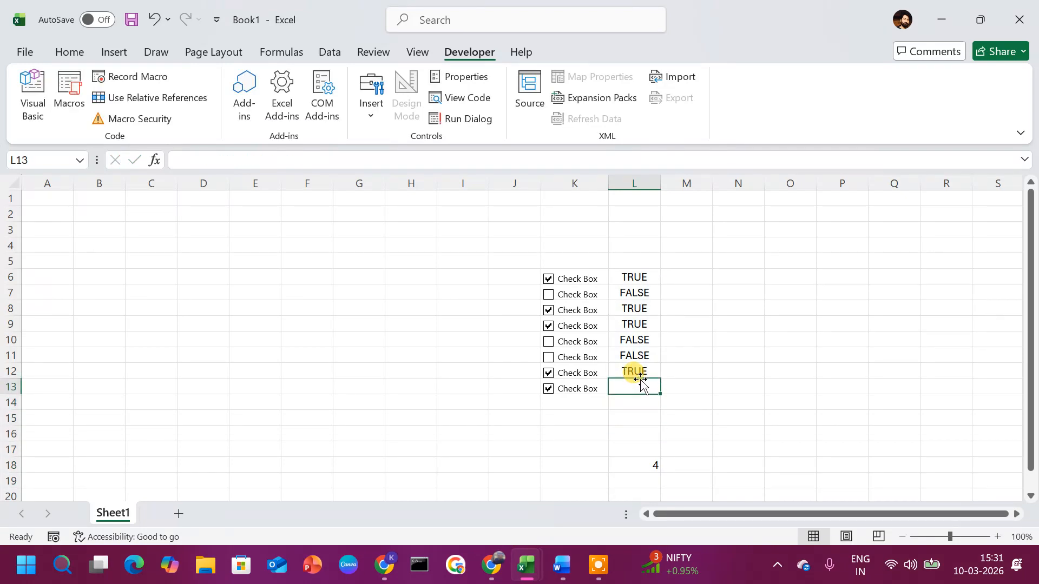
Step: Number the TRUE rows 1, 2, 3 and 4 in M6, M8, M9 and M12
{"action": "key", "text": "Up"}
{"action": "key", "text": "Up"}
{"action": "key", "text": "Up"}
{"action": "key", "text": "Up"}
{"action": "key", "text": "Up"}
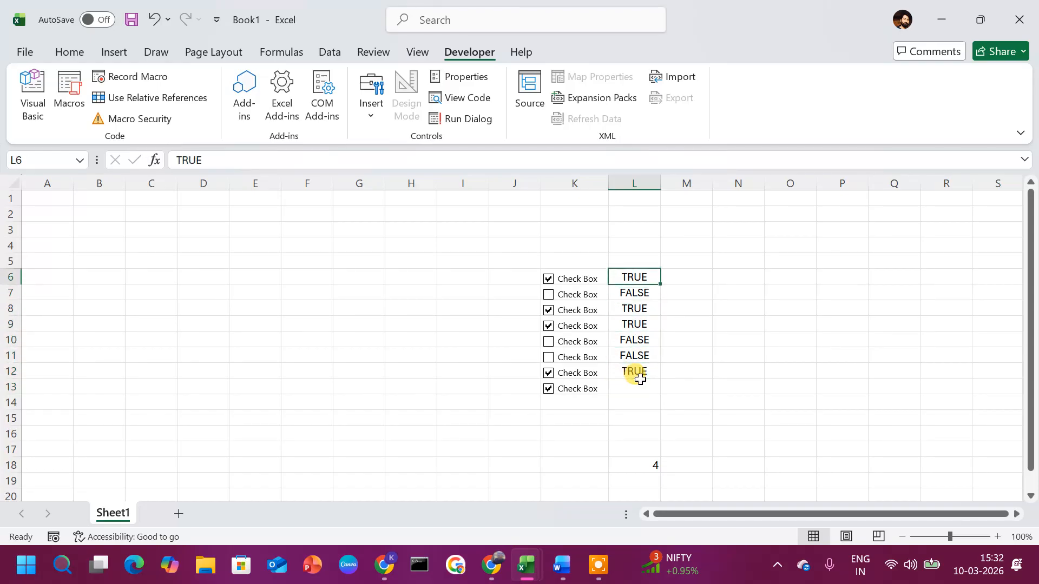
{"action": "key", "text": "Right"}
{"action": "type", "text": "1"}
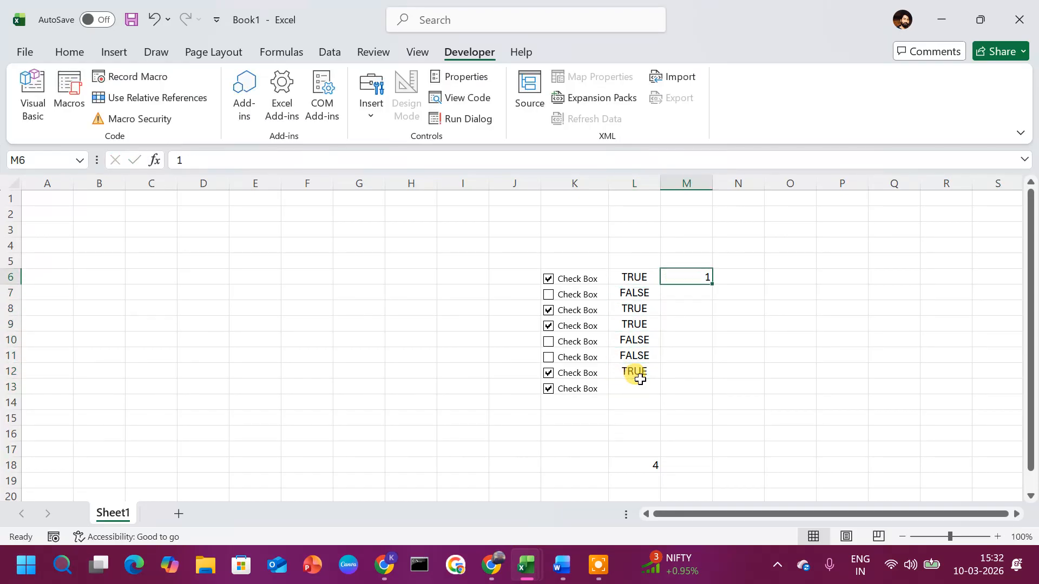
{"action": "key", "text": "Return"}
{"action": "key", "text": "Down"}
{"action": "type", "text": "2"}
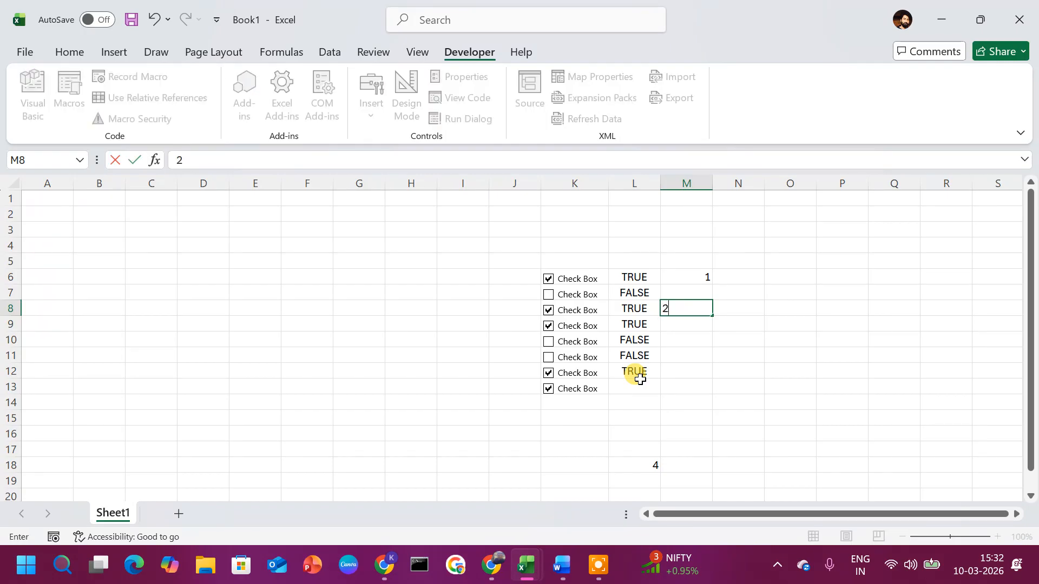
{"action": "key", "text": "Return"}
{"action": "type", "text": "3"}
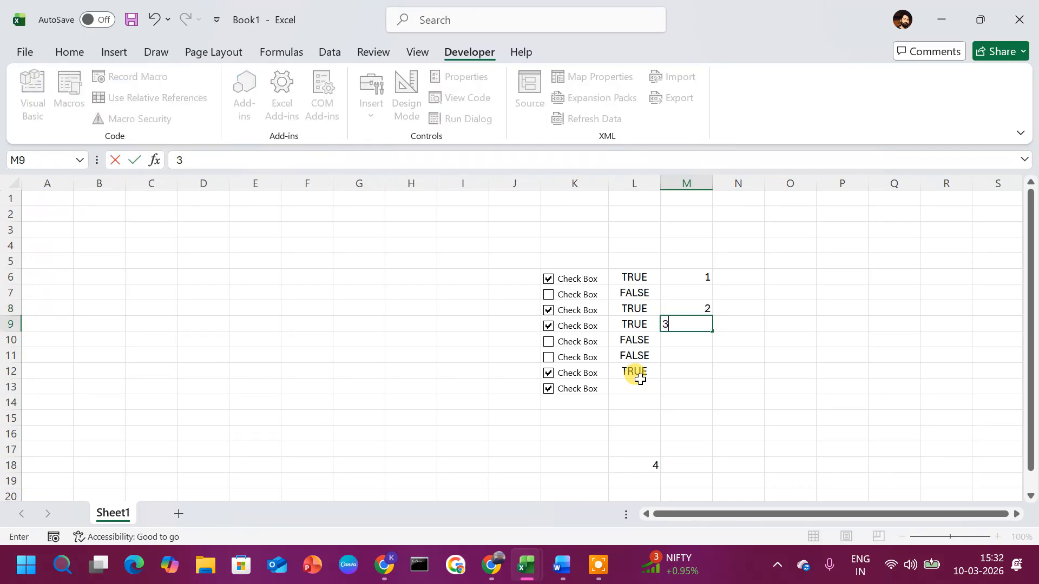
{"action": "key", "text": "Return"}
{"action": "key", "text": "Down"}
{"action": "key", "text": "Down"}
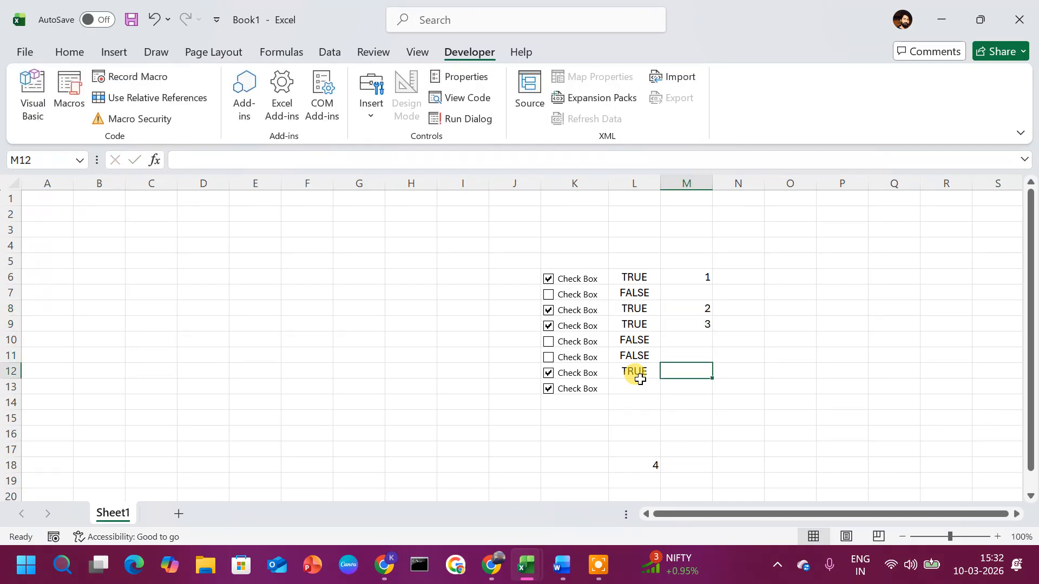
{"action": "type", "text": "4"}
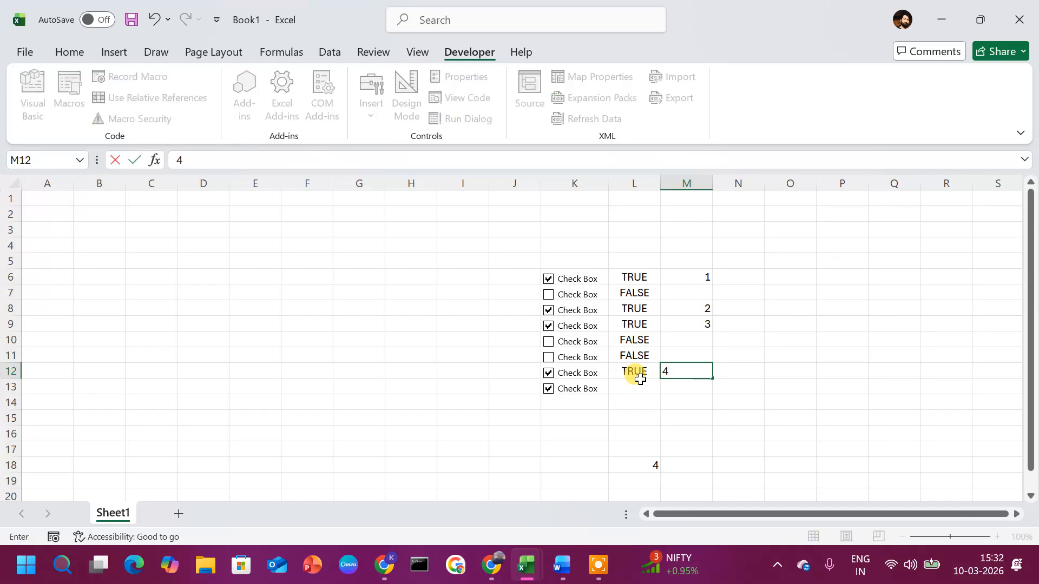
{"action": "key", "text": "Return"}
{"action": "key", "text": "Down"}
{"action": "key", "text": "Down"}
{"action": "key", "text": "Down"}
{"action": "key", "text": "Down"}
{"action": "key", "text": "Down"}
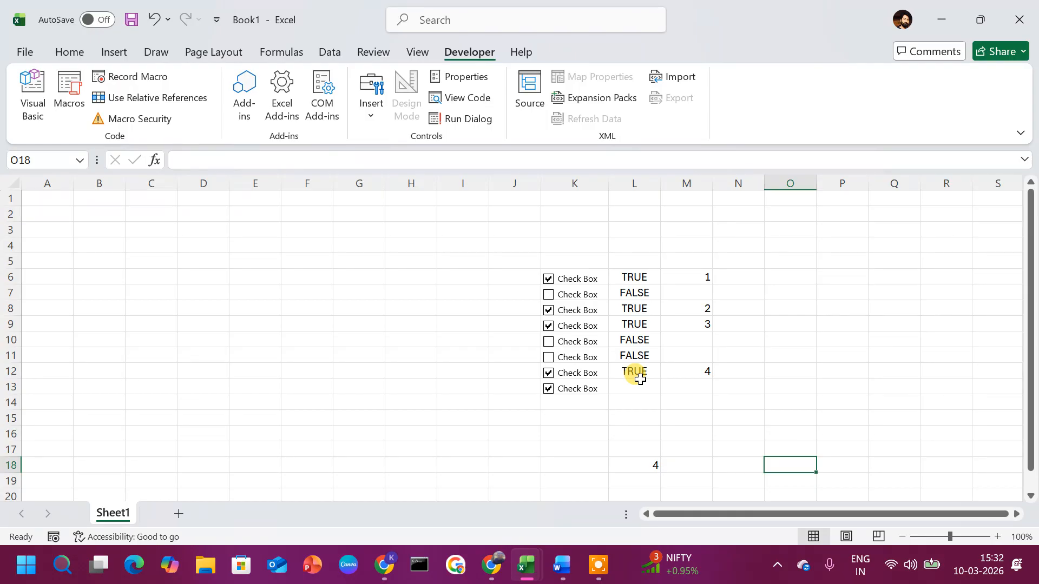
Step: Enter =COUNTIF(L6:L12,FALSE) in M18, returning 3 unticked boxes
{"action": "key", "text": "Left"}
{"action": "key", "text": "Left"}
{"action": "type", "text": "="}
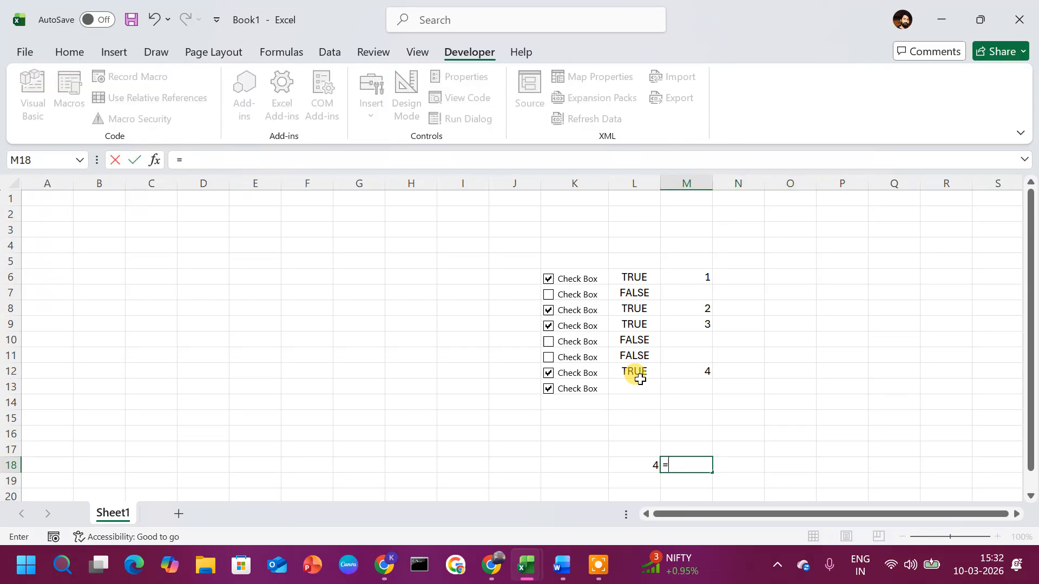
{"action": "type", "text": "CO"}
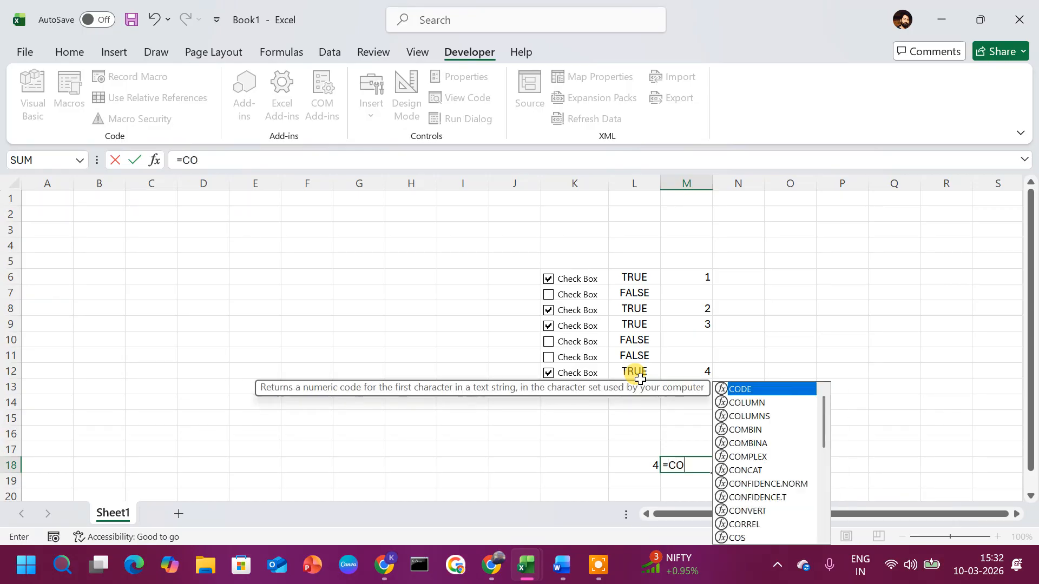
{"action": "type", "text": "UNTI"}
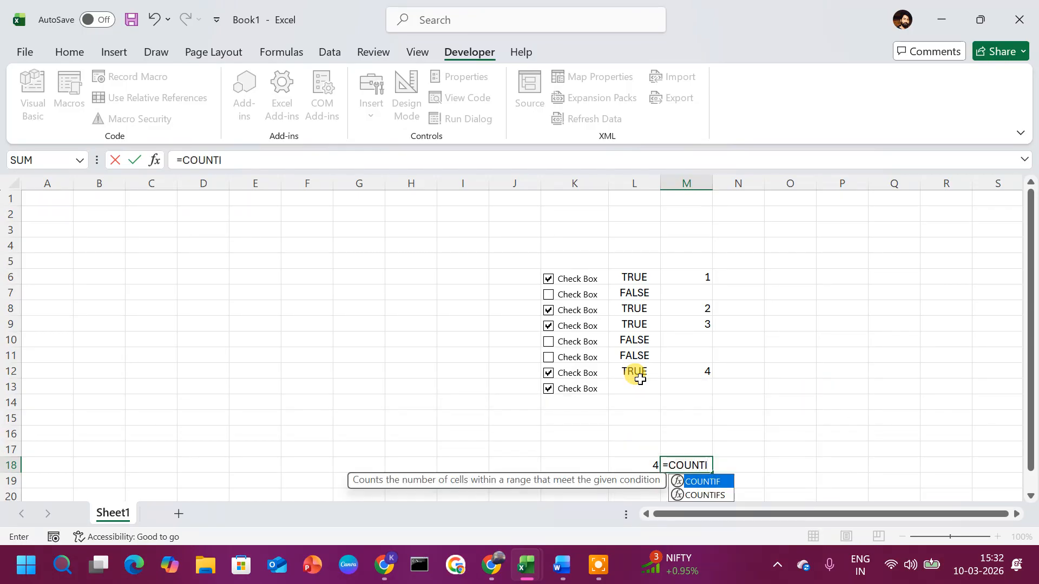
{"action": "type", "text": "F("}
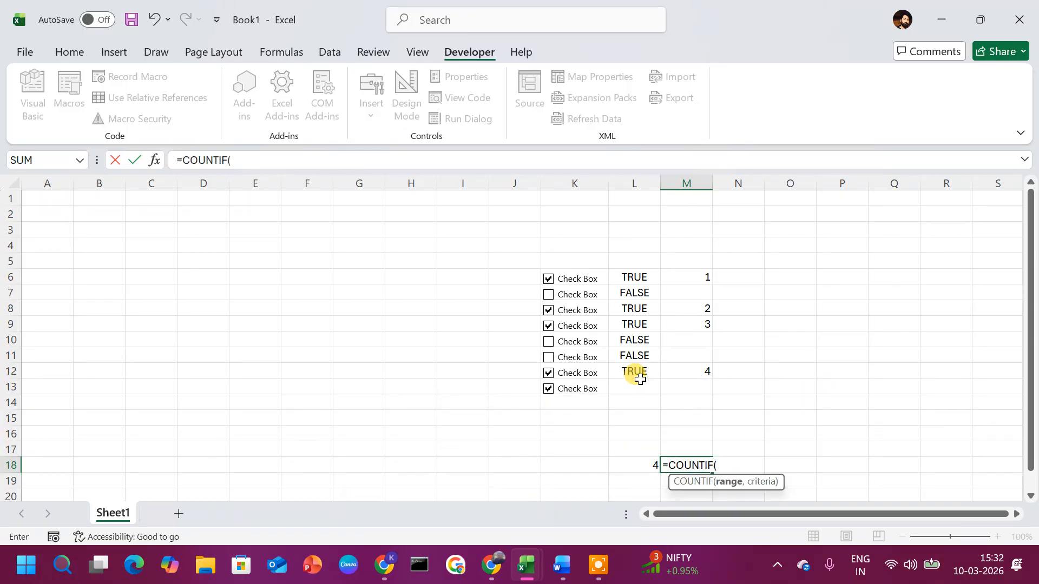
{"action": "type", "text": "L6"}
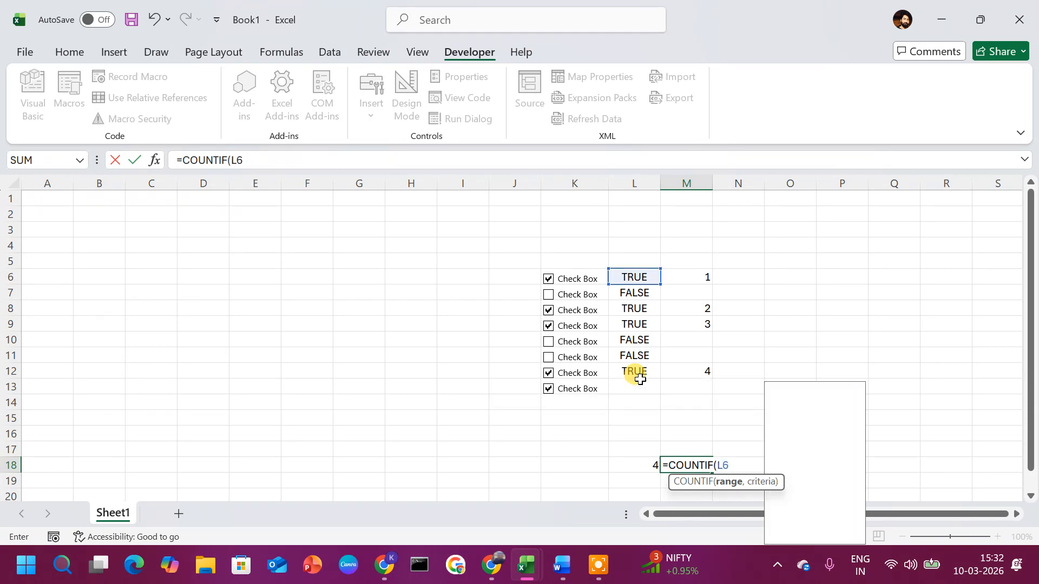
{"action": "type", "text": ":12"}
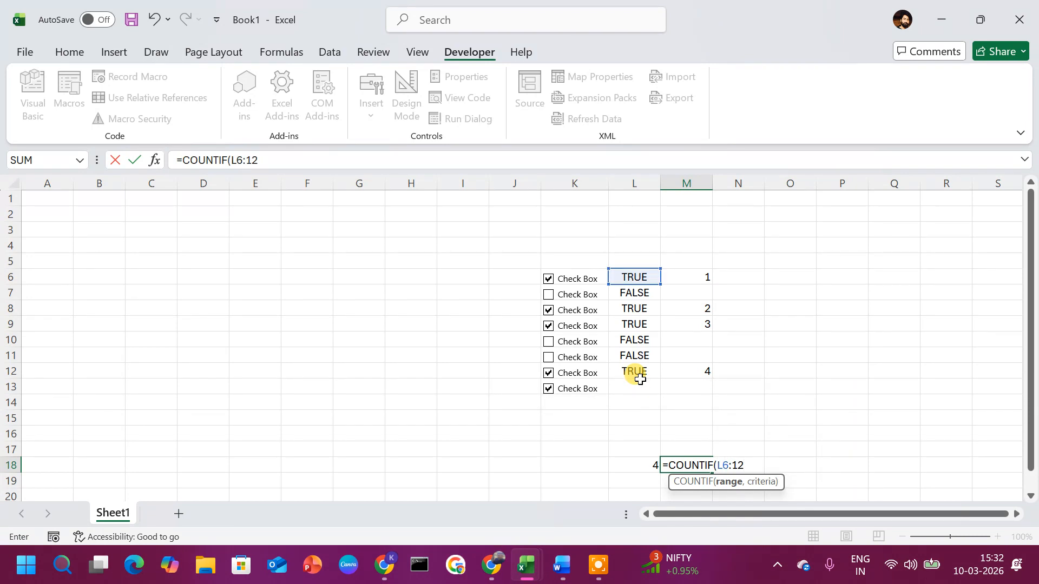
{"action": "key", "text": "BackSpace"}
{"action": "key", "text": "BackSpace"}
{"action": "type", "text": "L12,"}
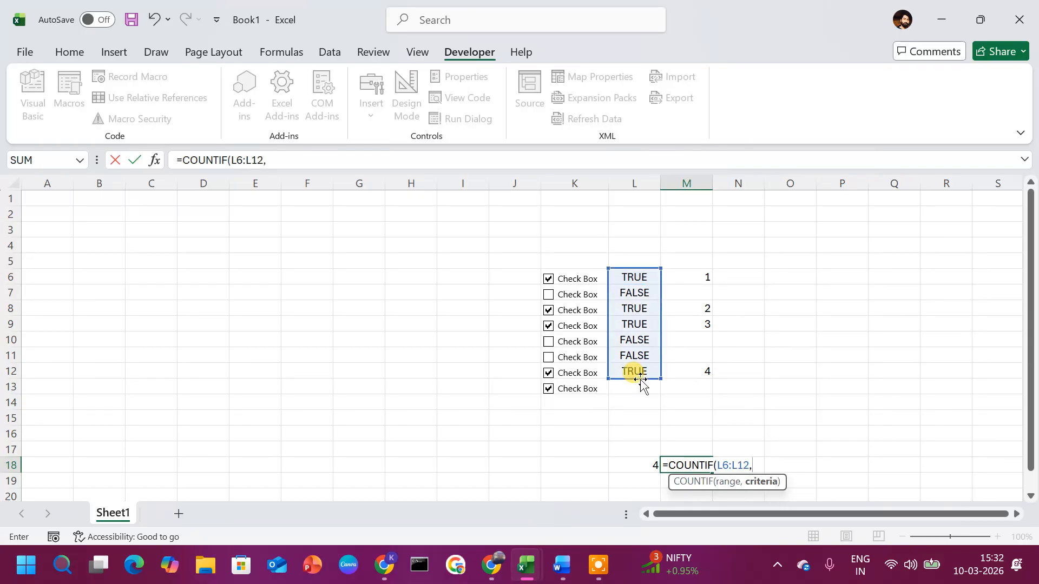
{"action": "type", "text": "FALSE"}
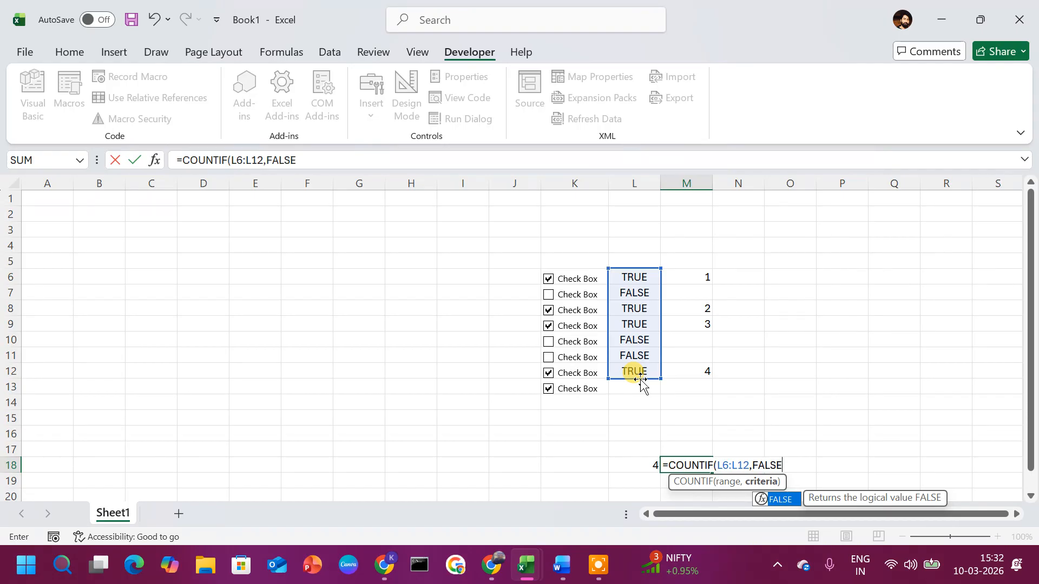
{"action": "type", "text": ")"}
{"action": "key", "text": "Return"}
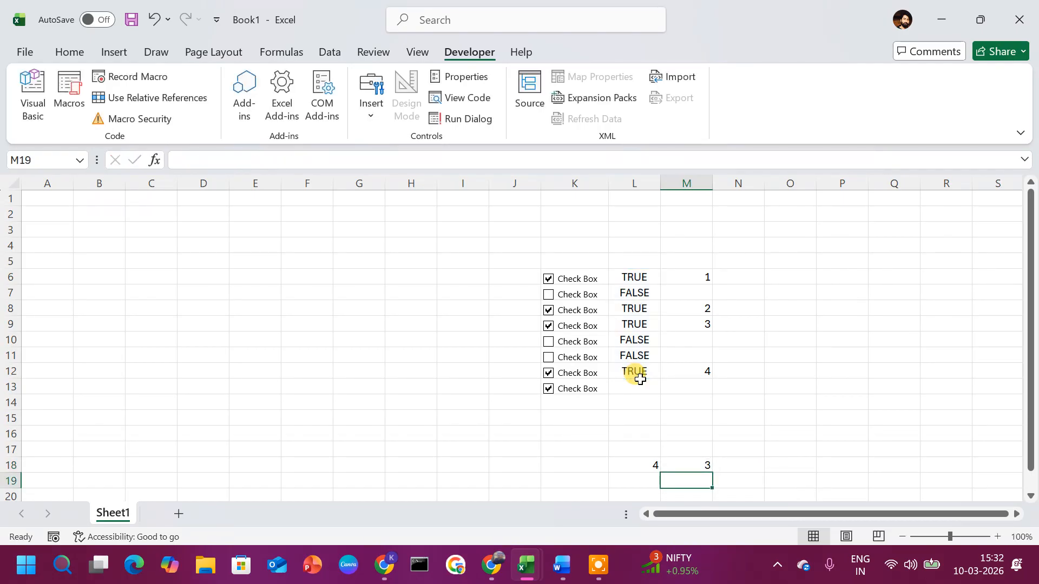
{"action": "key", "text": "Up"}
{"action": "key", "text": "Up"}
{"action": "key", "text": "Up"}
{"action": "key", "text": "Up"}
{"action": "key", "text": "Up"}
{"action": "key", "text": "Up"}
{"action": "key", "text": "Up"}
{"action": "key", "text": "Up"}
{"action": "key", "text": "Up"}
{"action": "key", "text": "Up"}
{"action": "key", "text": "Up"}
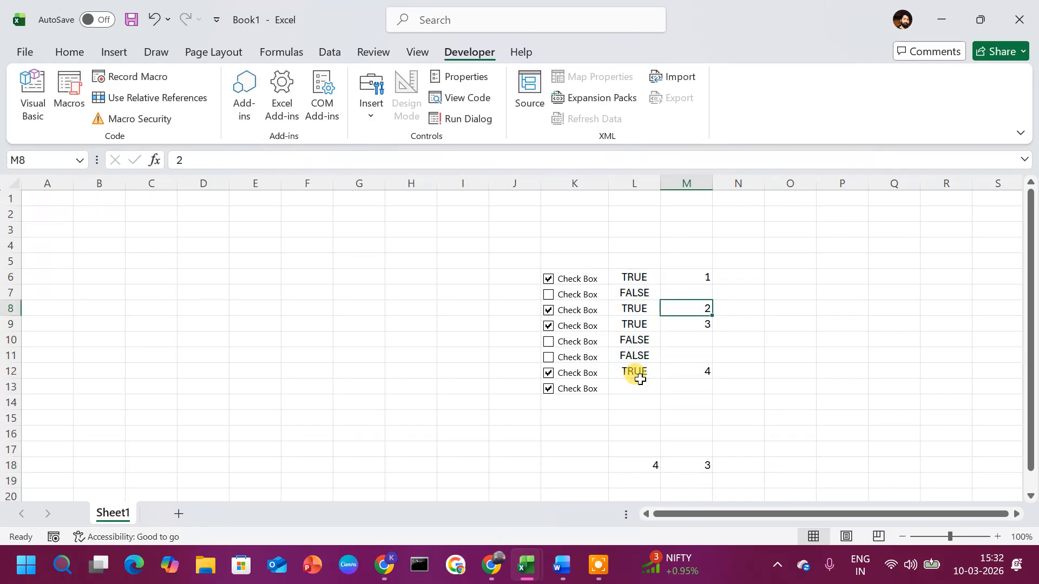
{"action": "key", "text": "Left"}
{"action": "key", "text": "Left"}
{"action": "key", "text": "Up"}
{"action": "key", "text": "Right"}
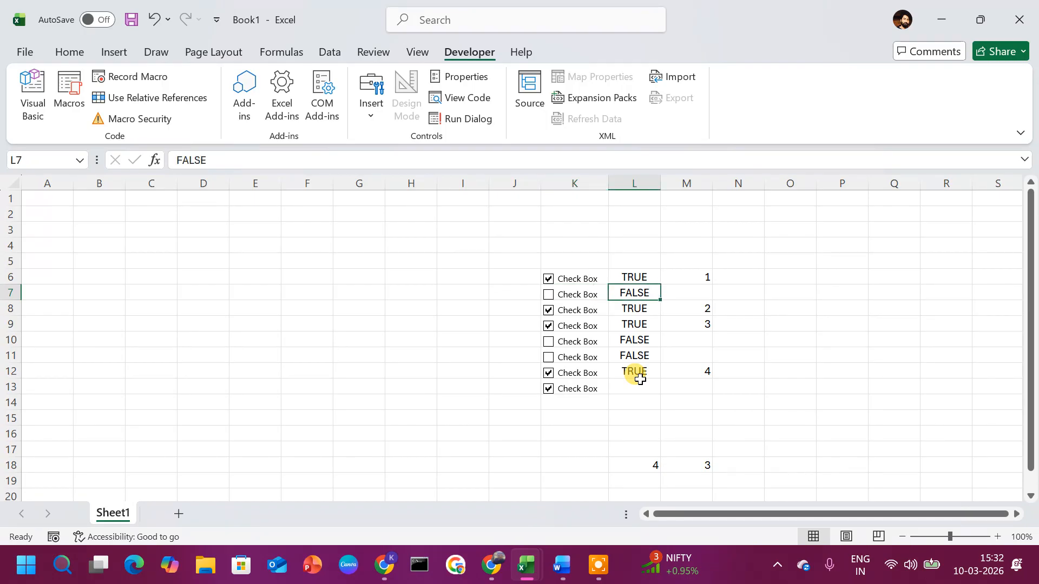
{"action": "key", "text": "Down"}
{"action": "key", "text": "Down"}
{"action": "key", "text": "Down"}
{"action": "key", "text": "Down"}
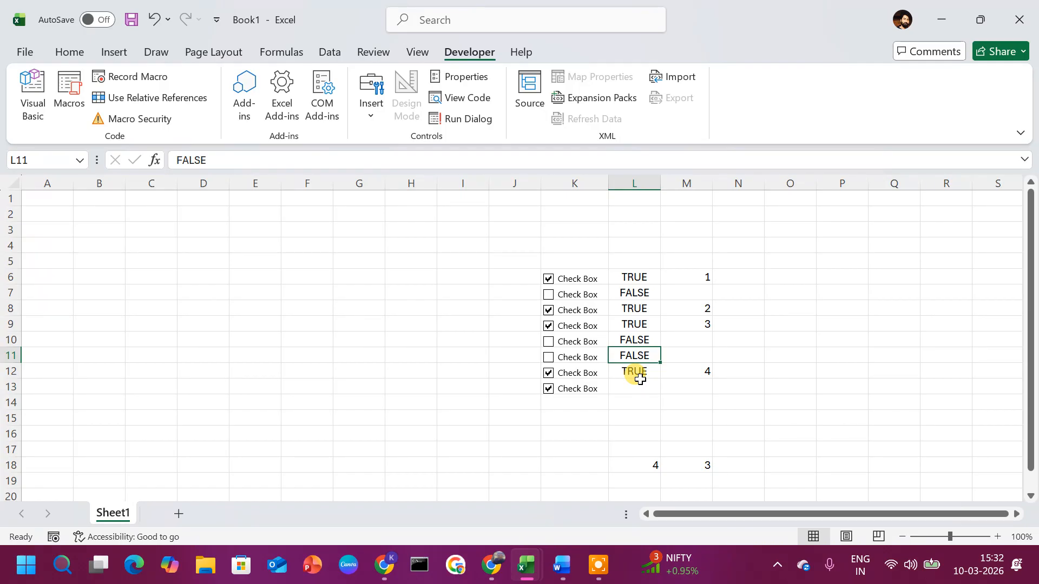
Step: Minimize the Excel window to reveal the desktop
{"action": "left_click", "coordinate": [951, 20]}
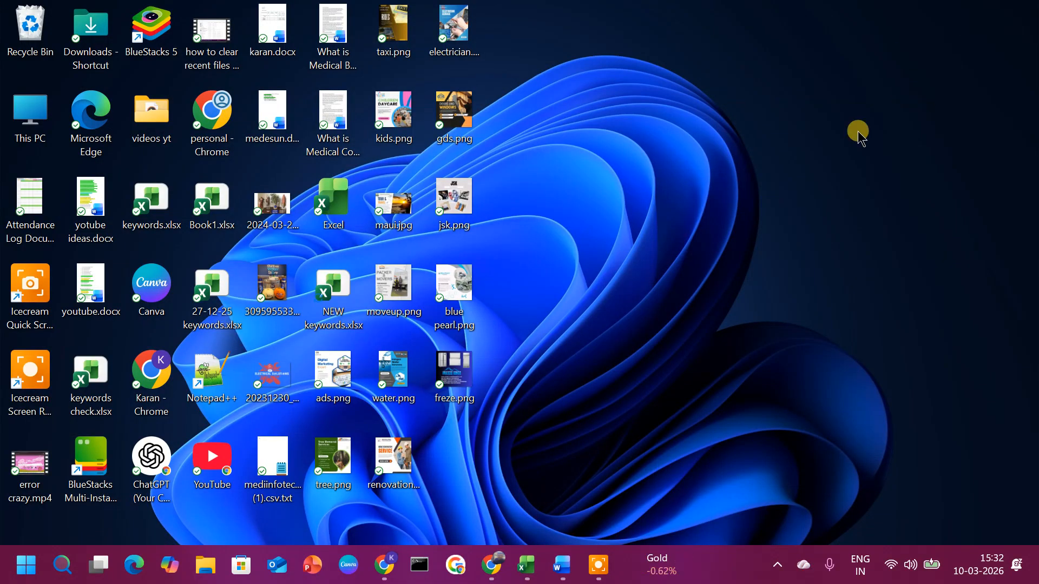